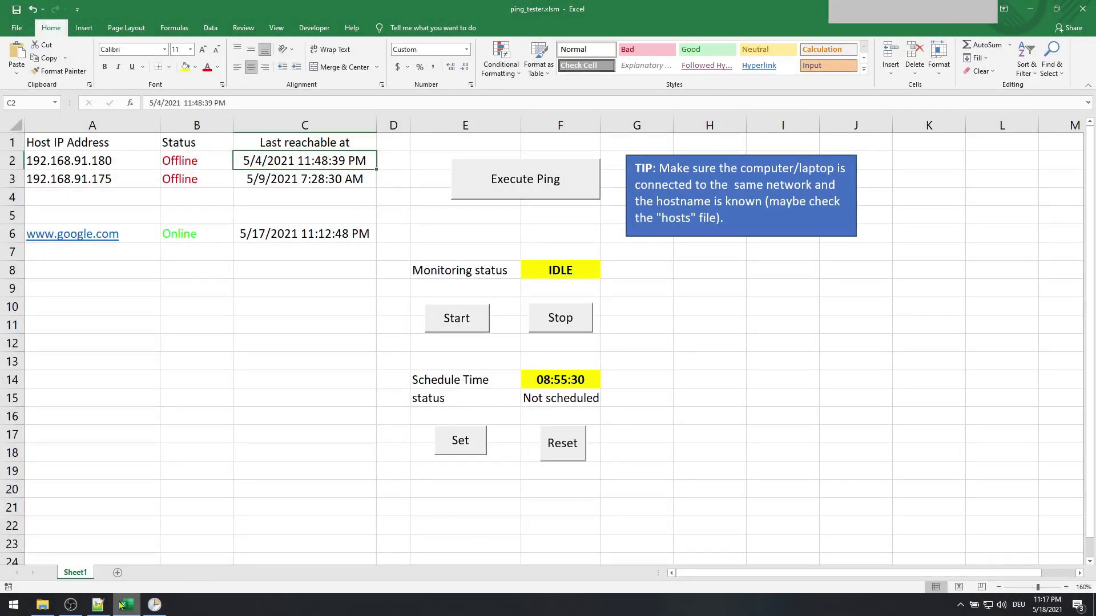
# Step: Review the Module1 ping macros in the VBA editor, then open ping_scheduler.txt in Notepad++
pyautogui.click(98, 605)
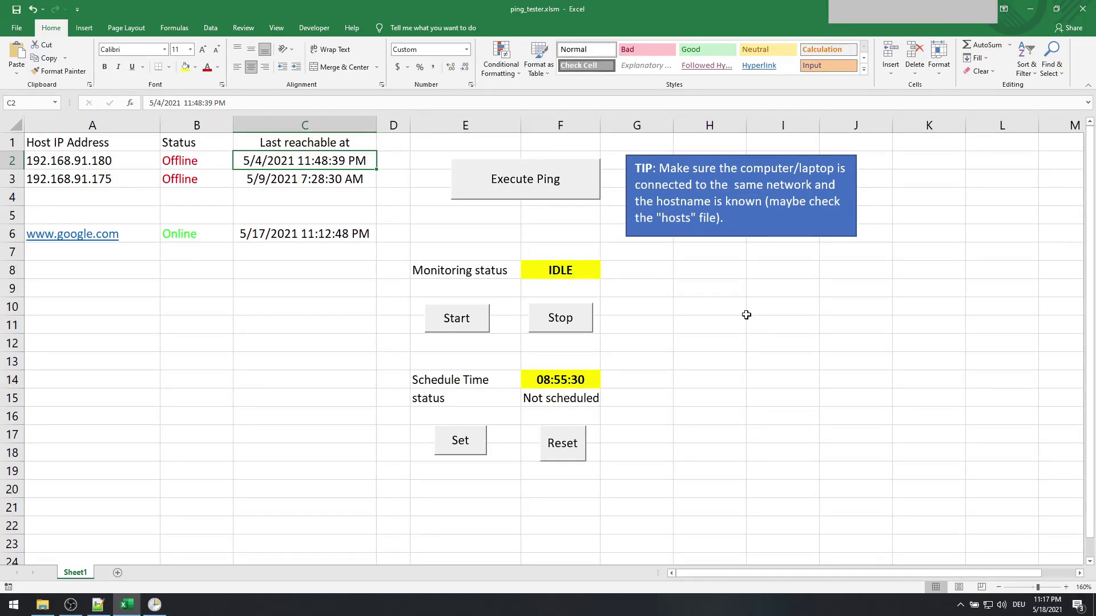
pyautogui.hotkey('alt', 'F11')
pyautogui.scroll(-6, 517, 474)
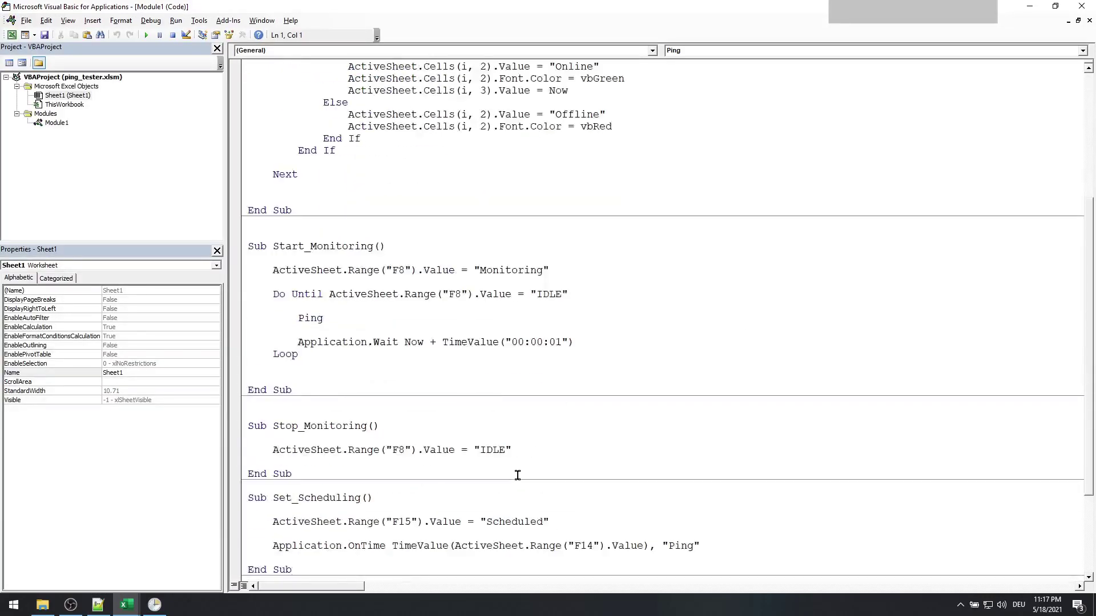
pyautogui.scroll(-4, 516, 474)
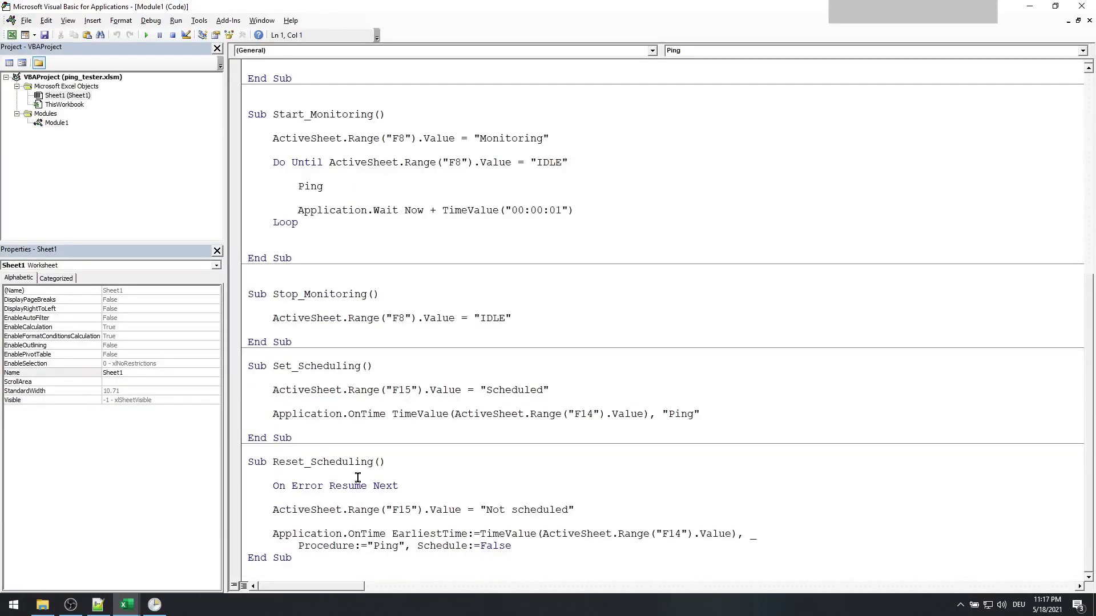
pyautogui.moveTo(401, 486); pyautogui.dragTo(271, 488)
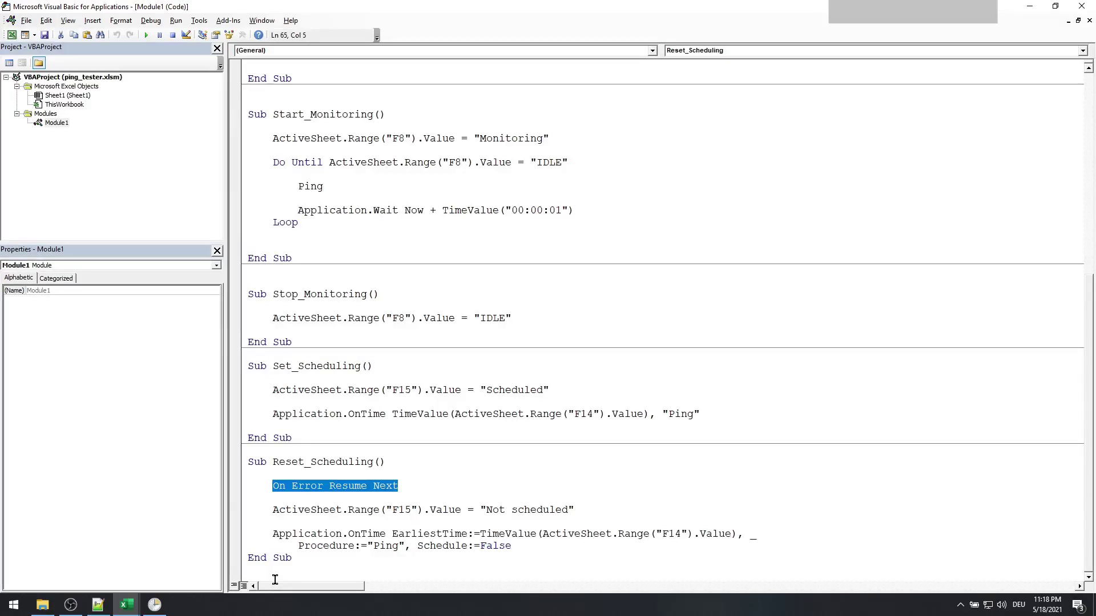
pyautogui.scroll(1, 351, 465)
pyautogui.moveTo(582, 247)
pyautogui.mouseDown()
pyautogui.moveTo(434, 265)
pyautogui.moveTo(298, 249)
pyautogui.mouseUp()
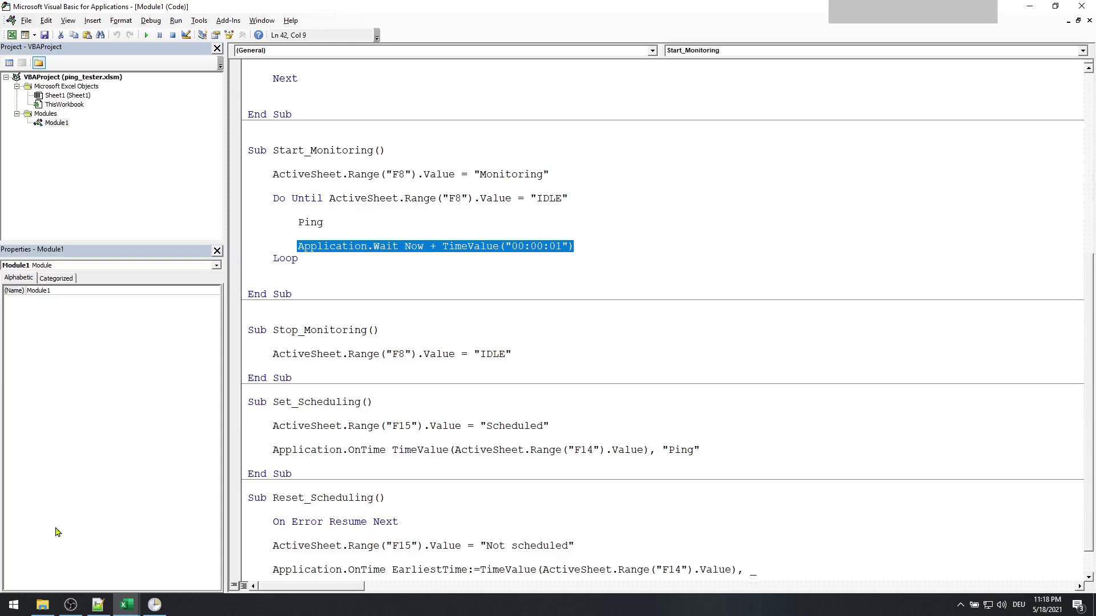
pyautogui.click(42, 604)
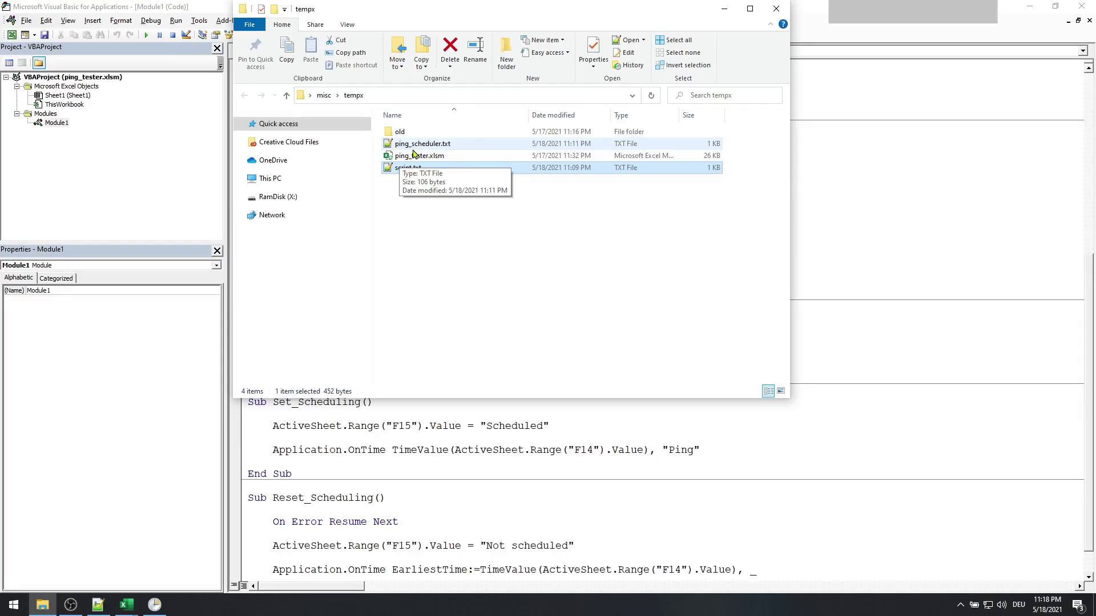
pyautogui.doubleClick(415, 146)
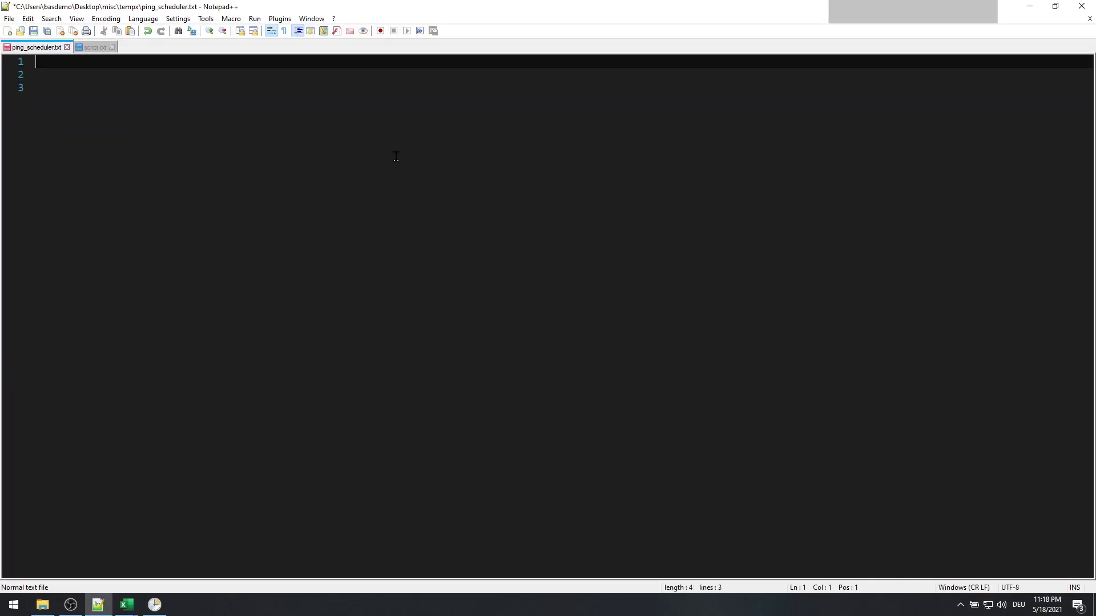
# Step: Add an ExcelFilePath line for ping_tester.xlsm and a MacroPath "Module1.Ping" line to ping_scheduler.txt
pyautogui.write('ExcelFilePath = "C:\\Users\\basdemo\\Desktop\\misc\\tempx\\ping_tester.xlsm"')
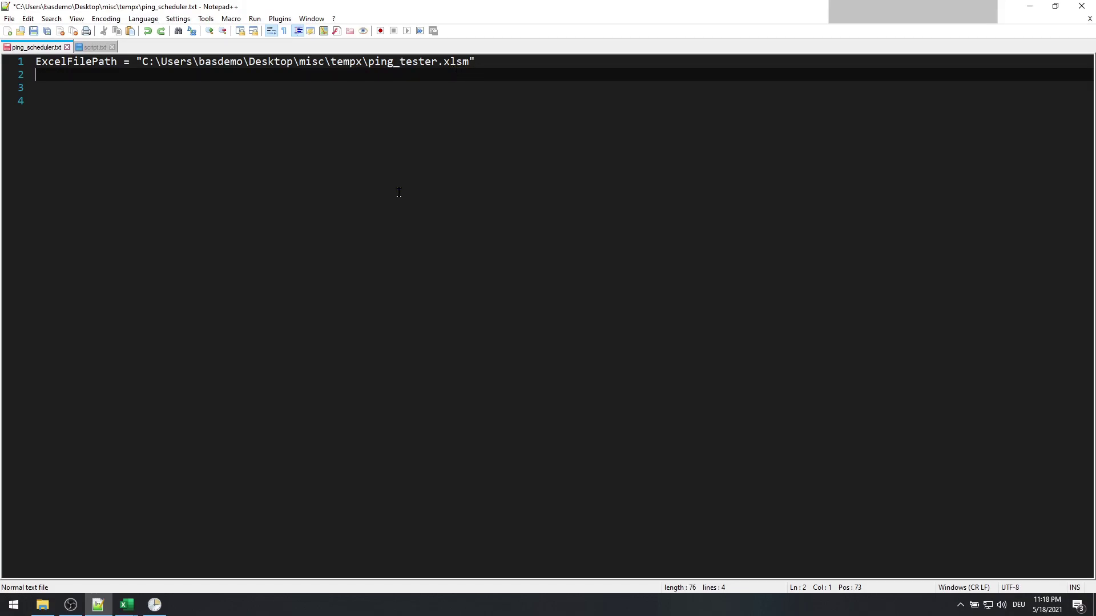
pyautogui.write('MacroPath = "Module1.Ping"')
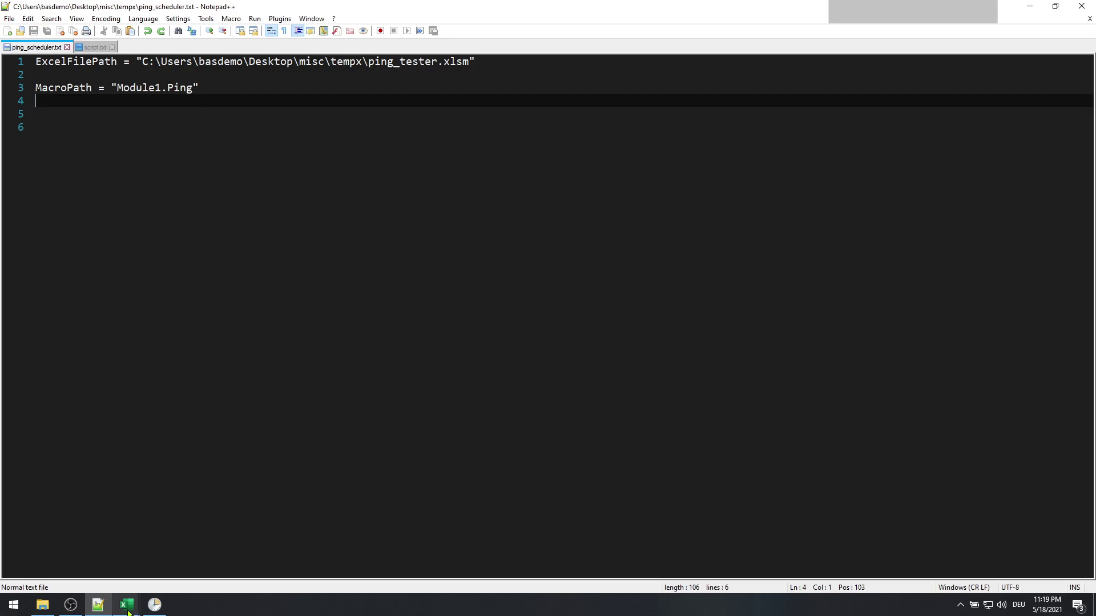
pyautogui.moveTo(126, 605)
pyautogui.click(142, 555)
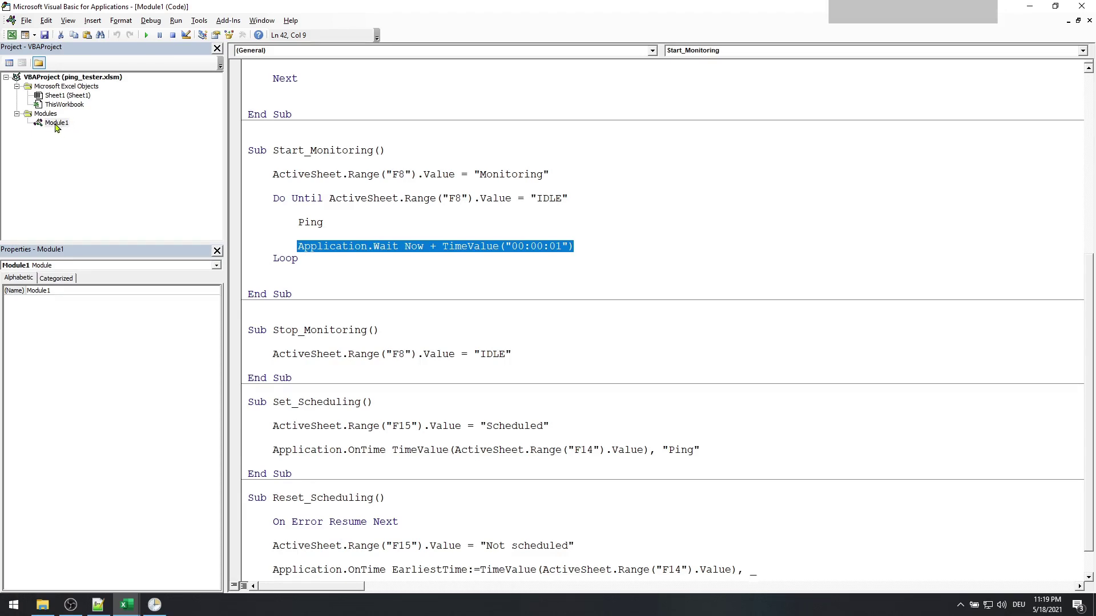
pyautogui.scroll(6, 360, 249)
pyautogui.scroll(3, 343, 257)
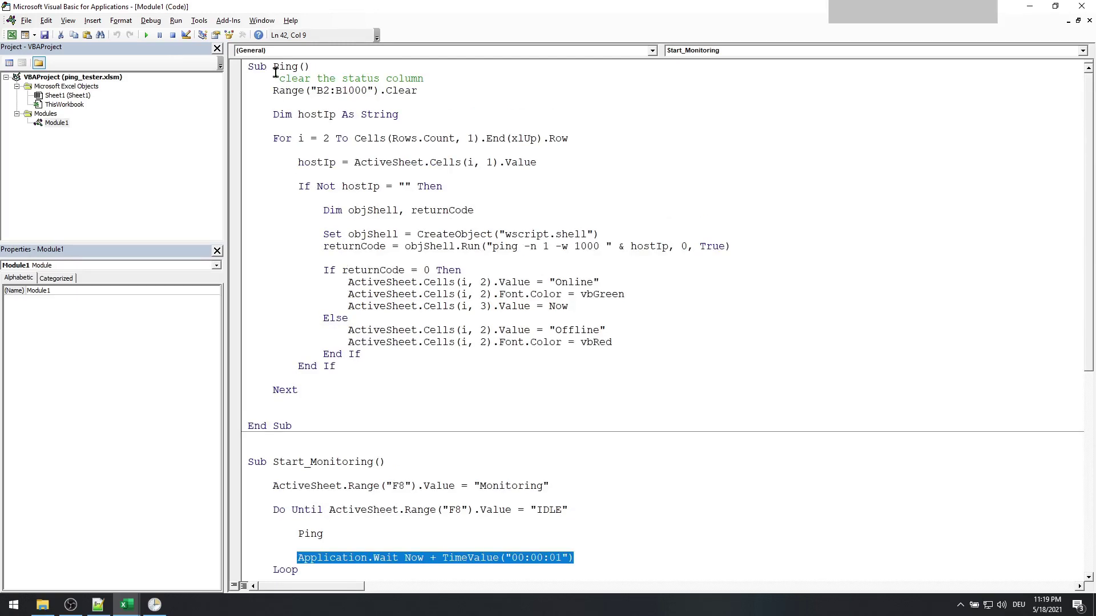
# Step: Check the Sub Ping macro name in Module1 before returning to the script
pyautogui.click(246, 67)
pyautogui.moveTo(246, 67); pyautogui.dragTo(300, 435)
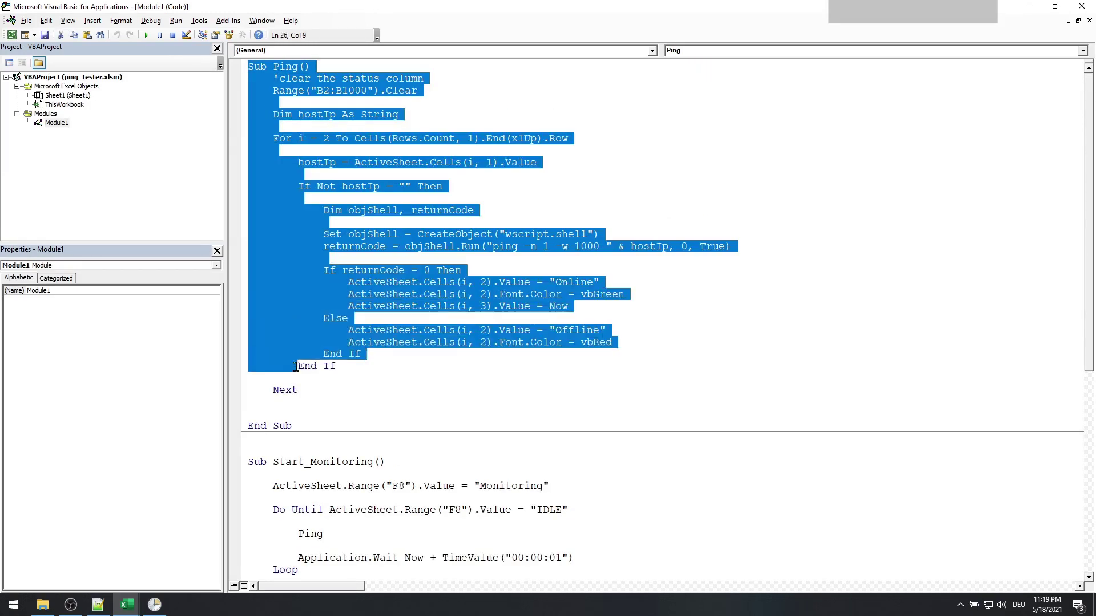
pyautogui.doubleClick(287, 67)
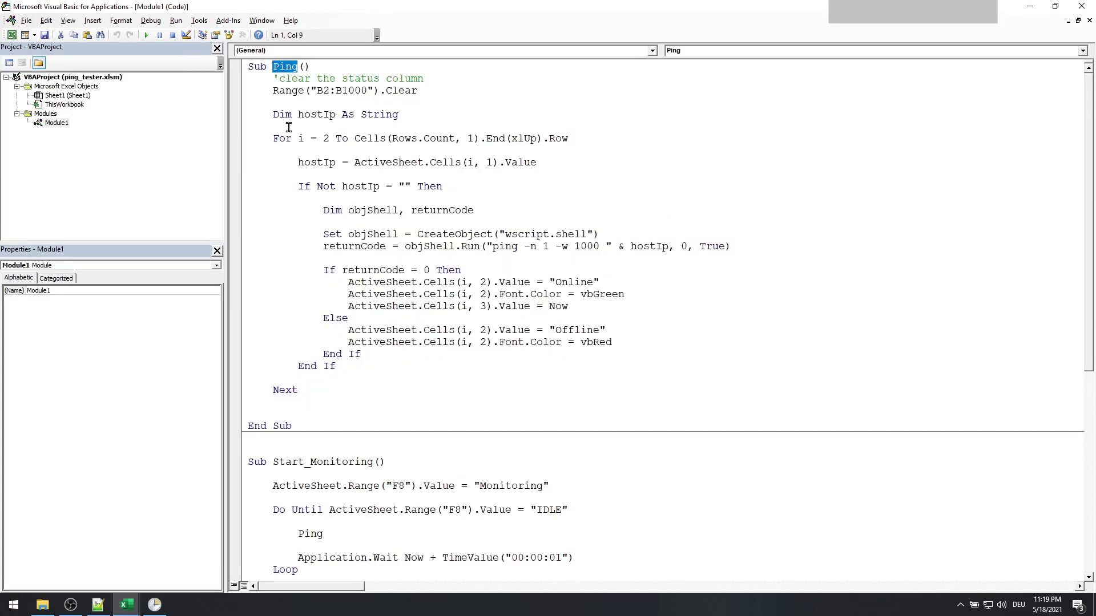
pyautogui.click(97, 605)
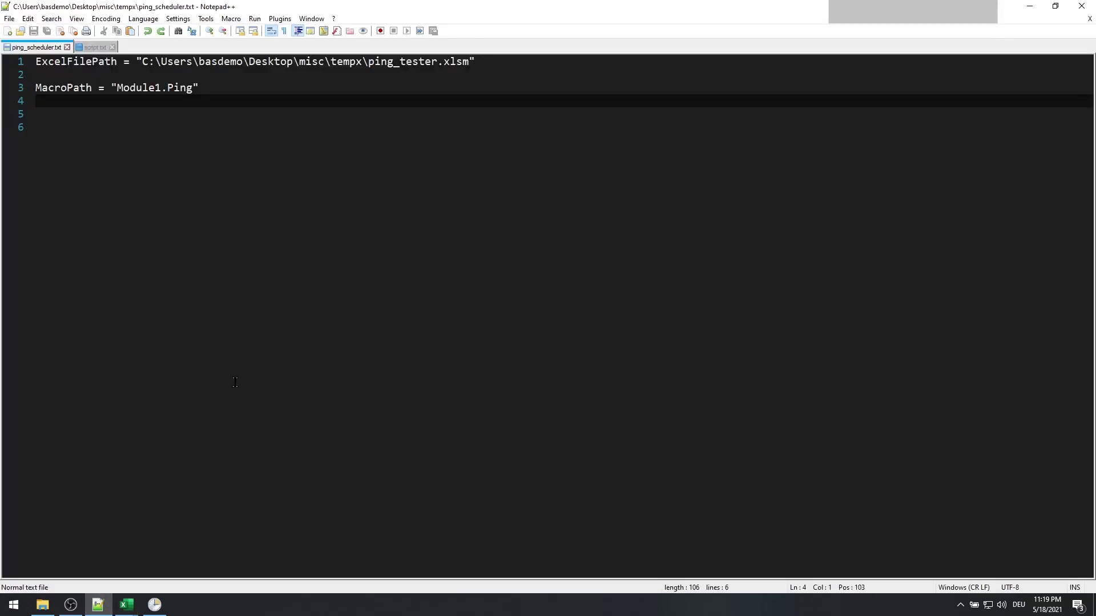
# Step: Write lines that create a hidden Excel instance, turn alerts off and open ping_tester.xlsm
pyautogui.press('Return')
pyautogui.write('Set ExcelApp = CreateObject("Excel.Application")')
pyautogui.press('Return')
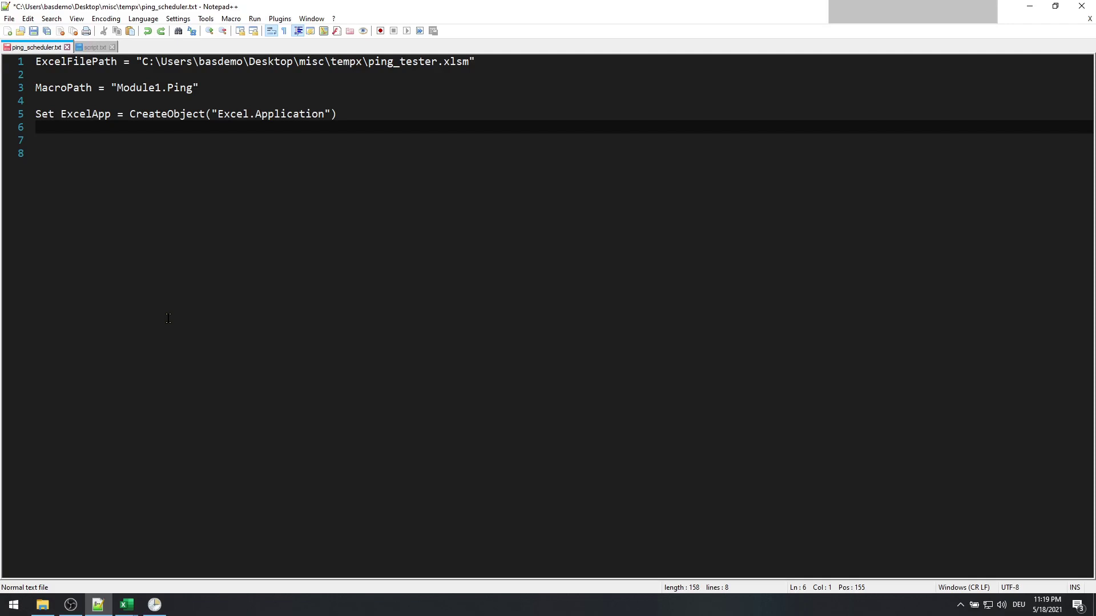
pyautogui.press('Return')
pyautogui.write('ExcelApp.Visible = False')
pyautogui.press('Return')
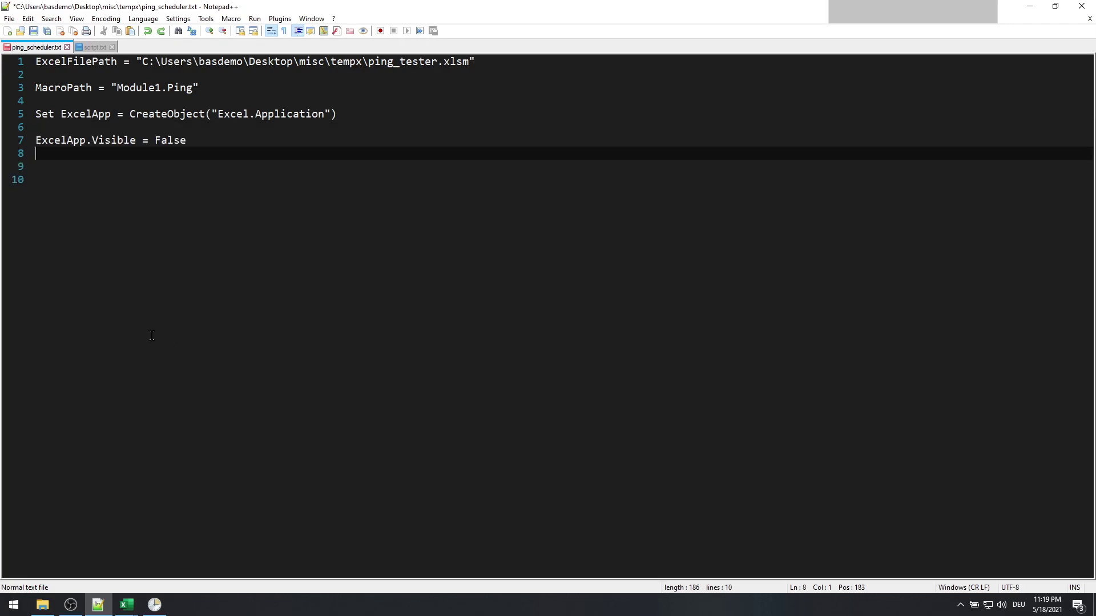
pyautogui.press('Return')
pyautogui.write('ExcelApp.DisplayAlerts = False')
pyautogui.press('Return')
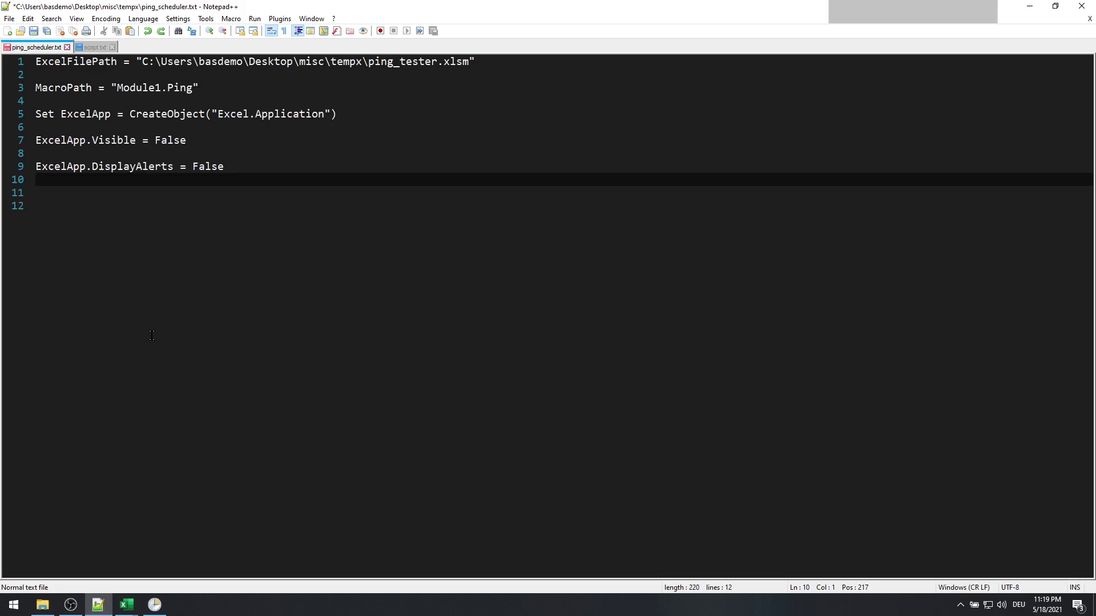
pyautogui.press('Return')
pyautogui.write('Set wb = ExcelApp.Workbooks.Open(ExcelFilePath)')
pyautogui.press('Return')
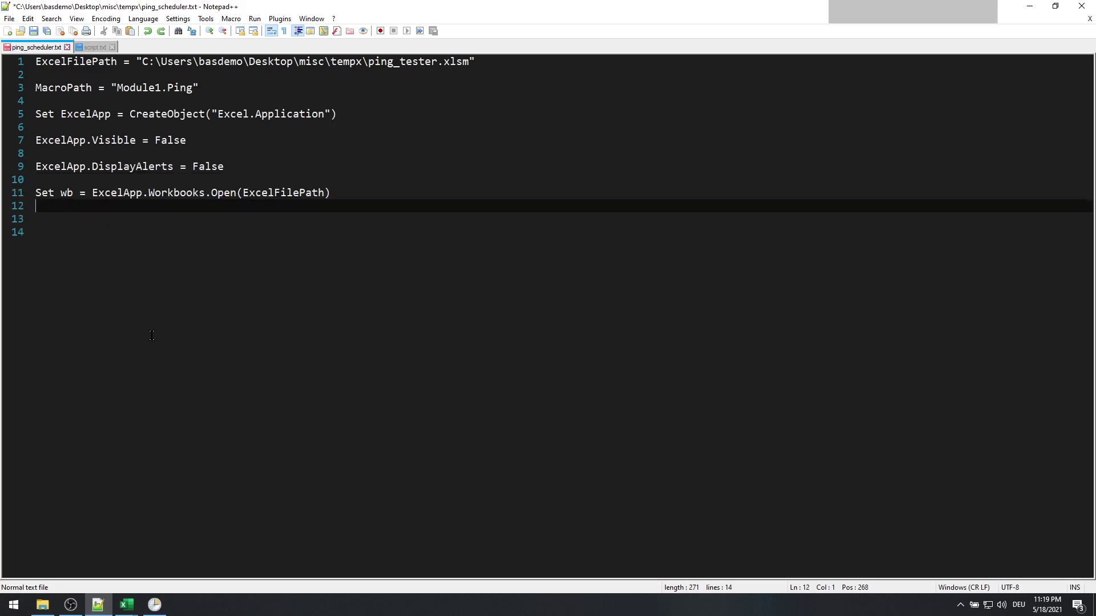
pyautogui.press('Return')
pyautogui.write('ExcelApp.Run MacroPath')
pyautogui.press('Return')
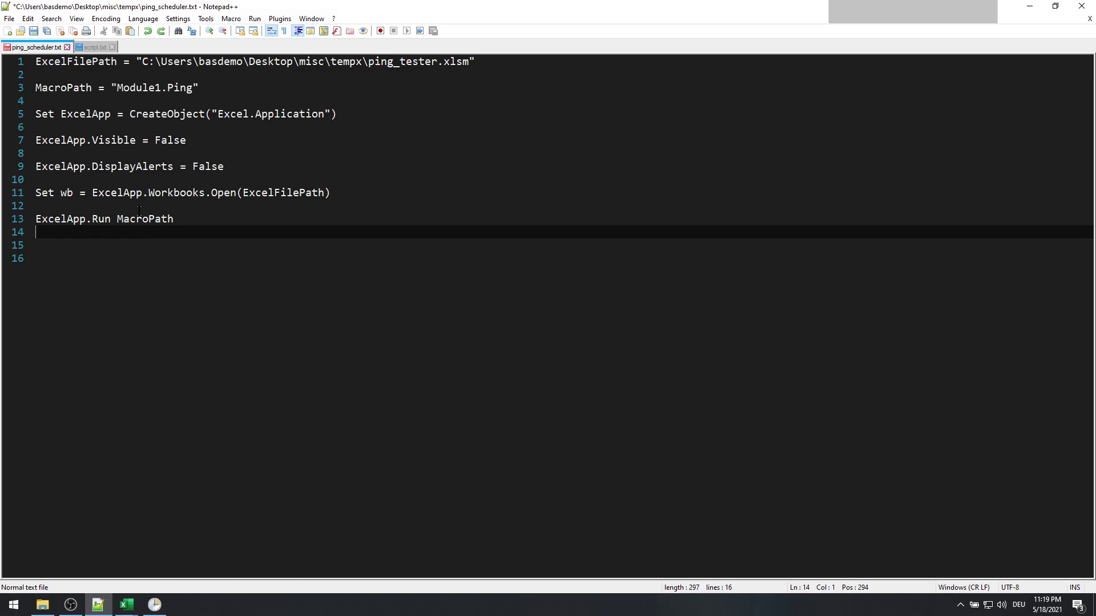
# Step: Add lines that run Module1.Ping, save the workbook and close it
pyautogui.press('Up')
pyautogui.press('Up')
pyautogui.press('Down')
pyautogui.press('Down')
pyautogui.press('Return')
pyautogui.write('wb.Save')
pyautogui.press('Return')
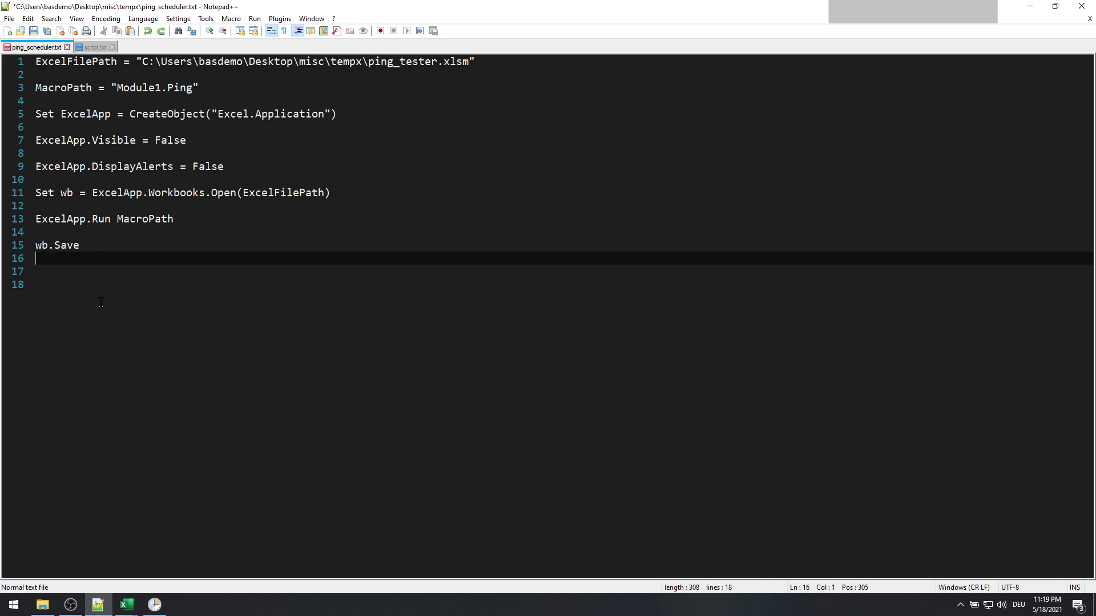
pyautogui.press('Return')
pyautogui.write('wb.Close')
pyautogui.press('Return')
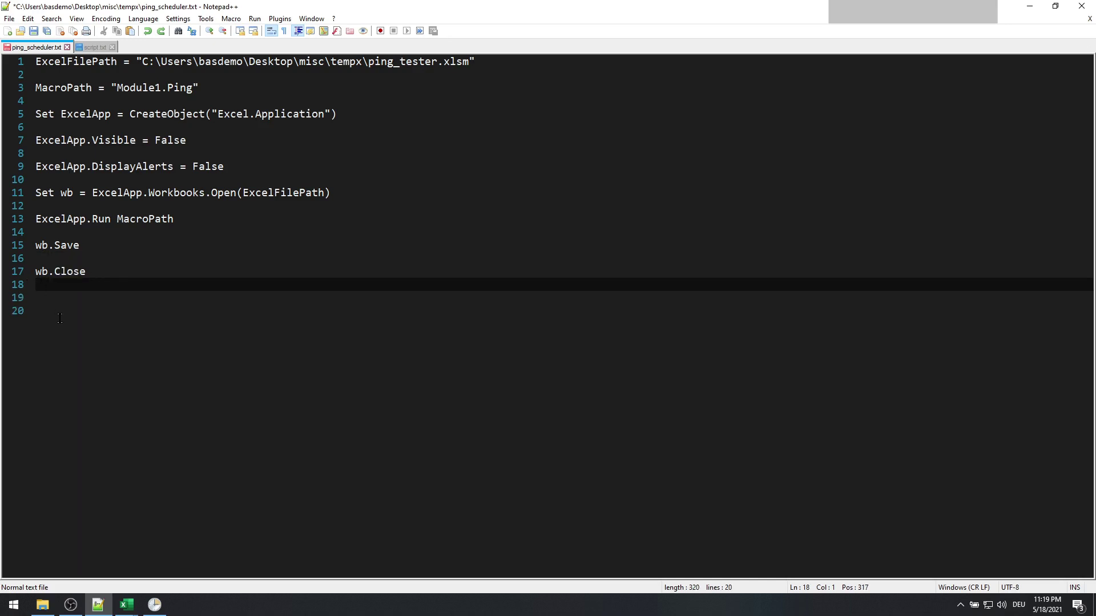
# Step: Add lines that turn alerts back on and quit Excel, then save ping_scheduler.txt
pyautogui.press('Down')
pyautogui.write('ExcelApp.DisplayAlerts = True')
pyautogui.press('Return')
pyautogui.press('Return')
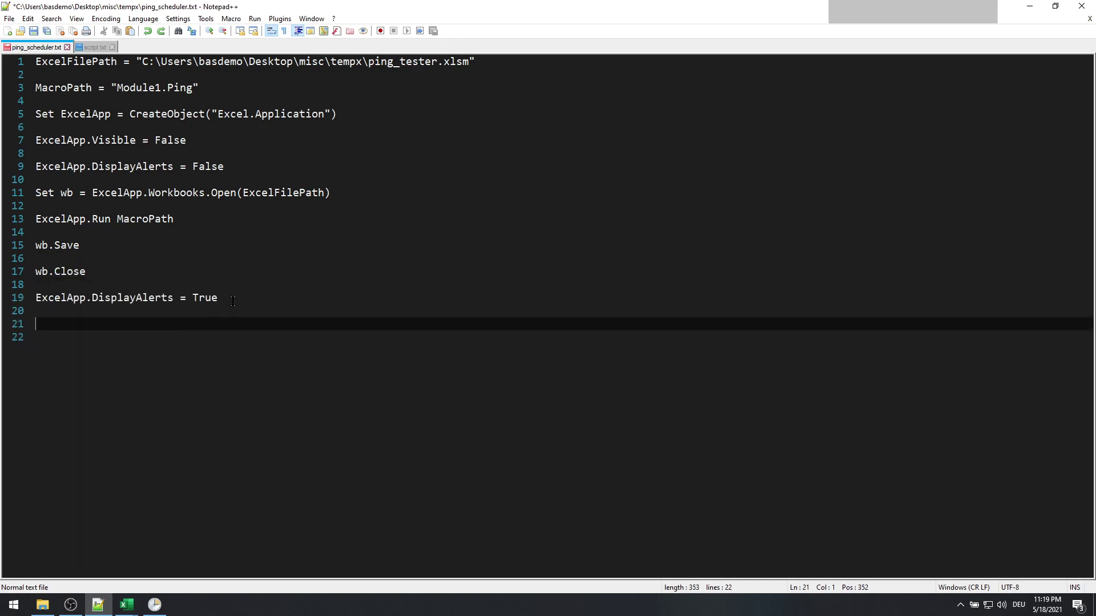
pyautogui.moveTo(232, 300); pyautogui.dragTo(35, 298)
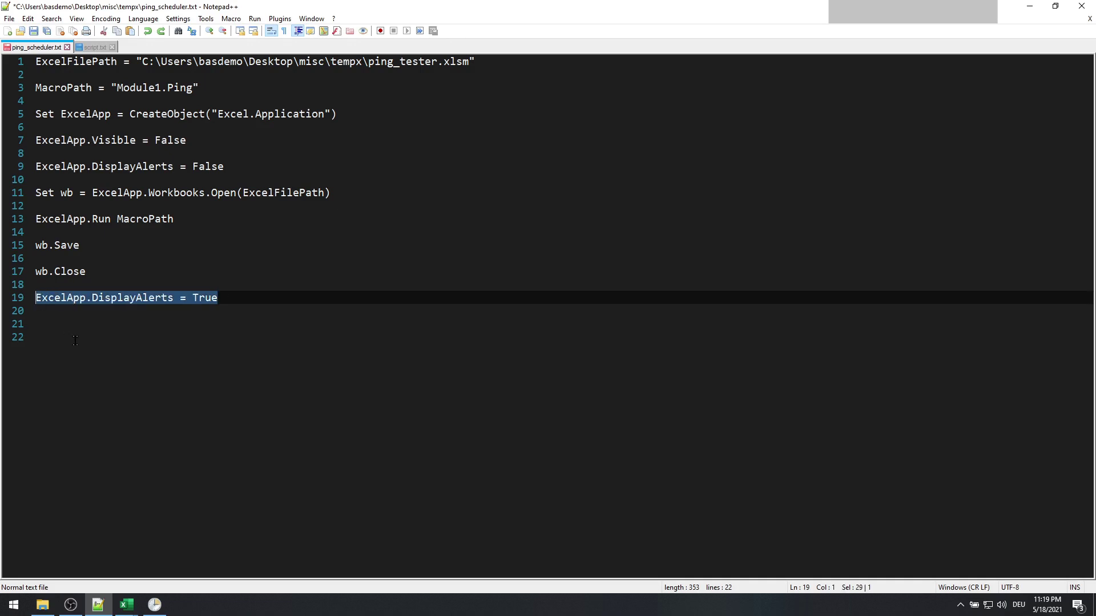
pyautogui.press('Down')
pyautogui.press('Down')
pyautogui.write('ExcelApp.Quit')
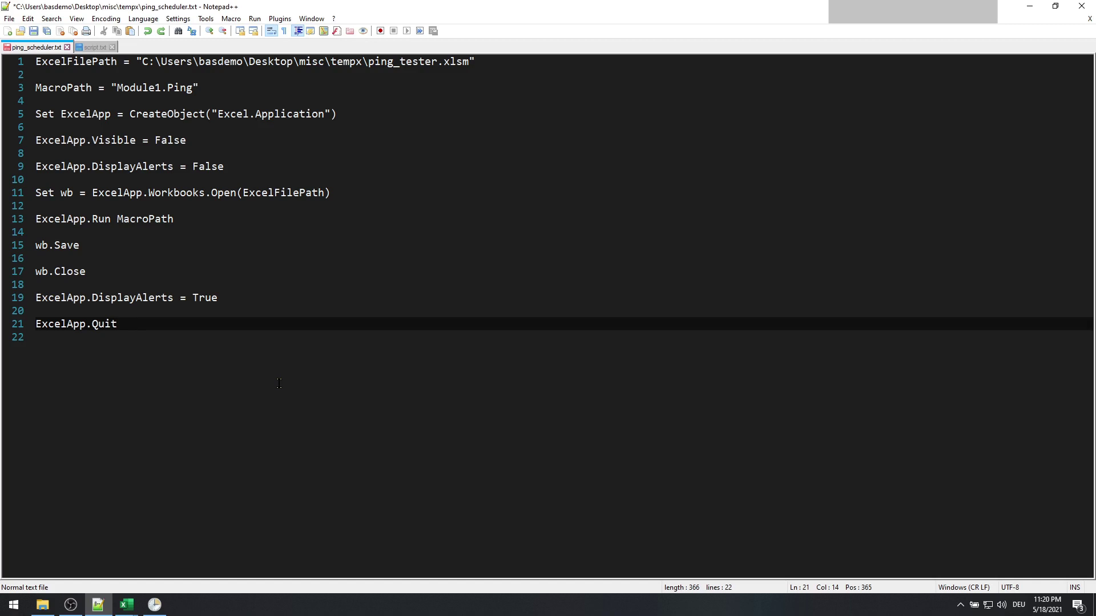
pyautogui.hotkey('ctrl', 's')
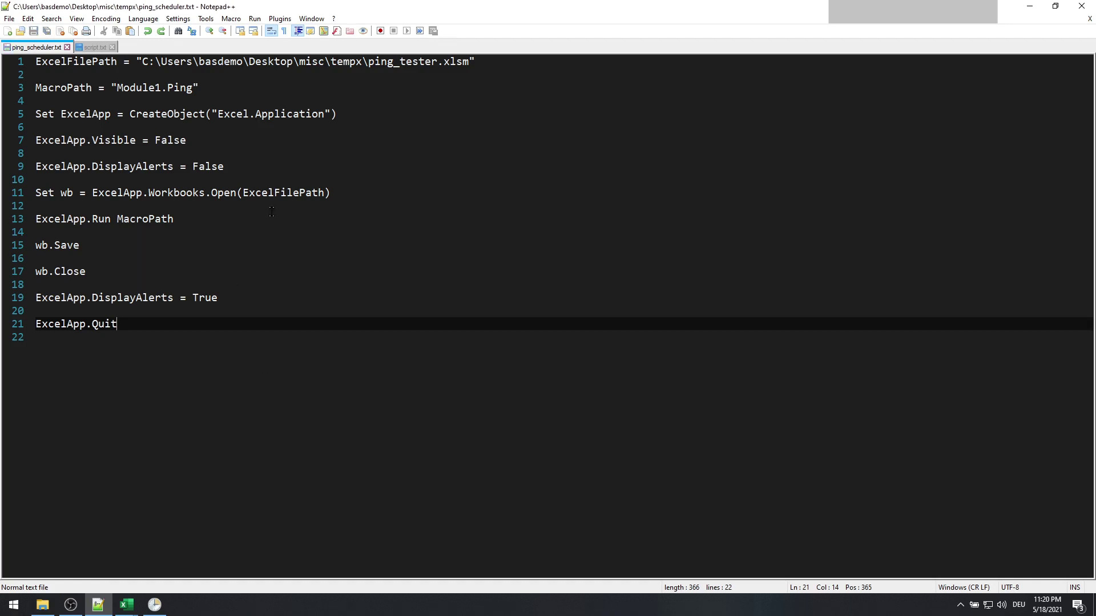
pyautogui.click(43, 605)
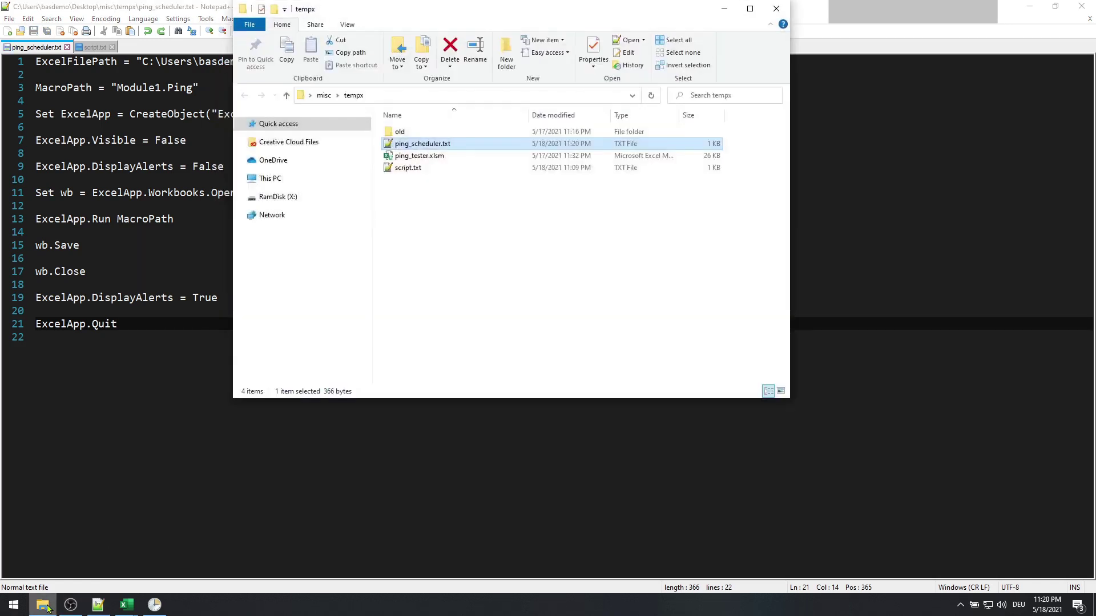
# Step: Rename ping_scheduler.txt to ping_scheduler.vbs, accepting the extension change warning
pyautogui.click(441, 145)
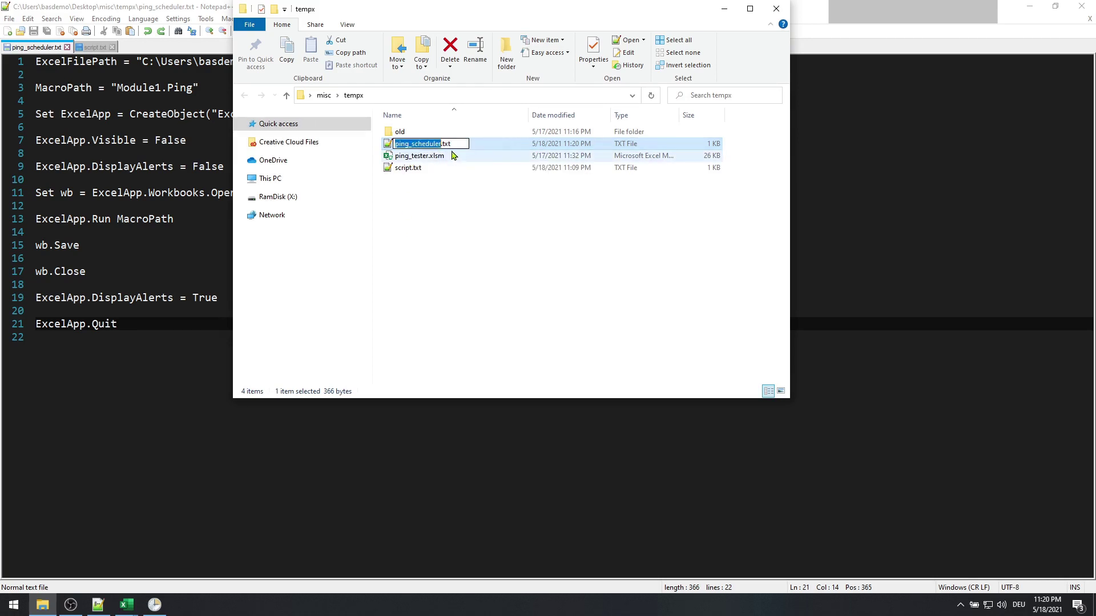
pyautogui.press('BackSpace')
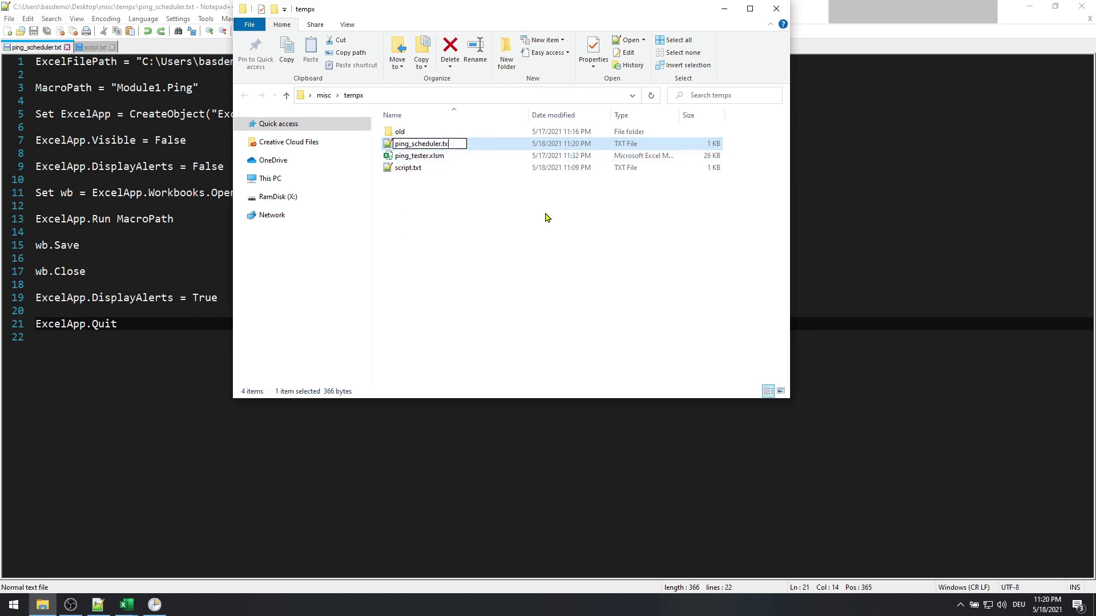
pyautogui.press('BackSpace')
pyautogui.press('BackSpace')
pyautogui.write('vbs')
pyautogui.press('Return')
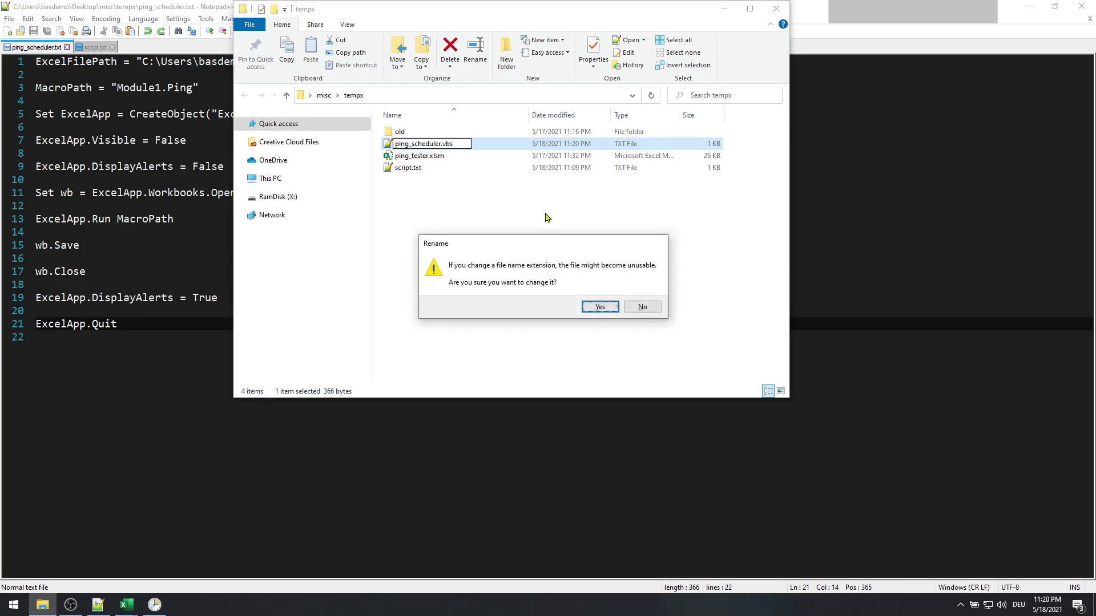
pyautogui.click(603, 307)
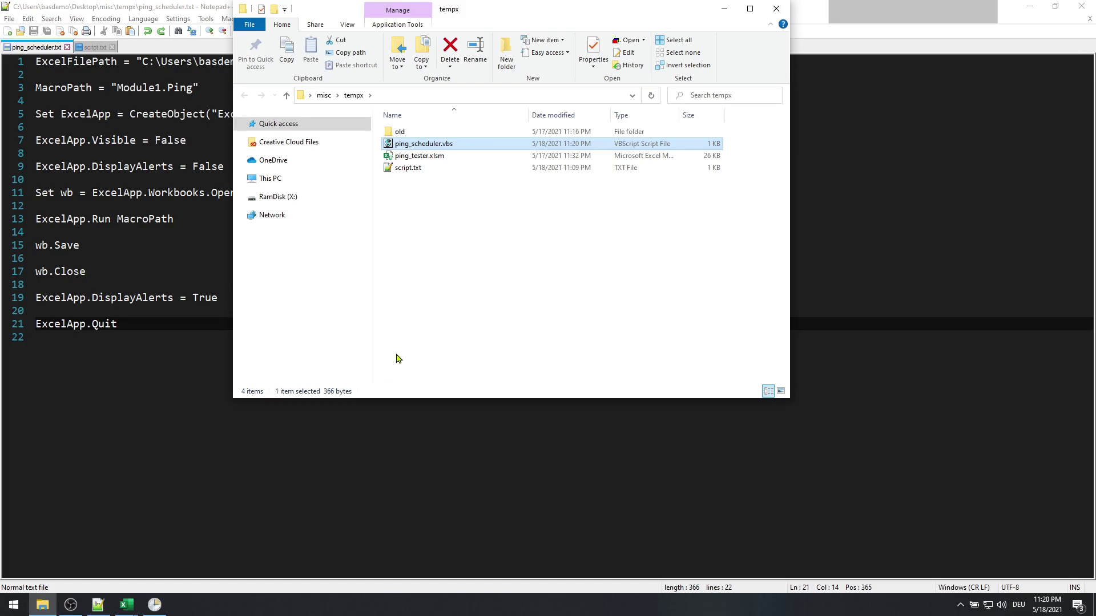
# Step: Create a new Task Scheduler task named 'Ping Tester - Automate'
pyautogui.click(155, 606)
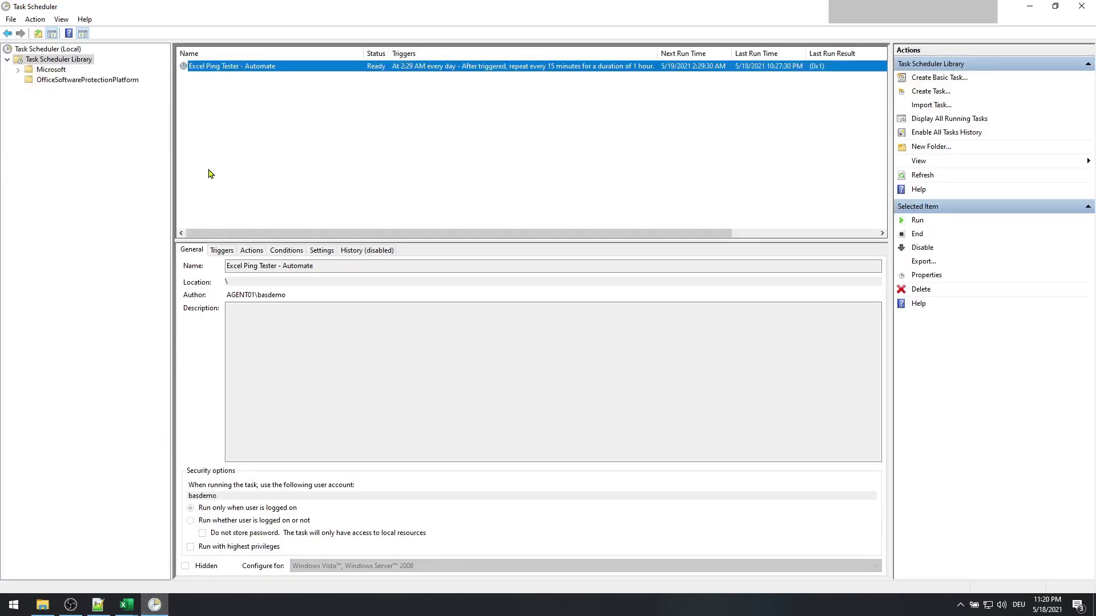
pyautogui.click(212, 140)
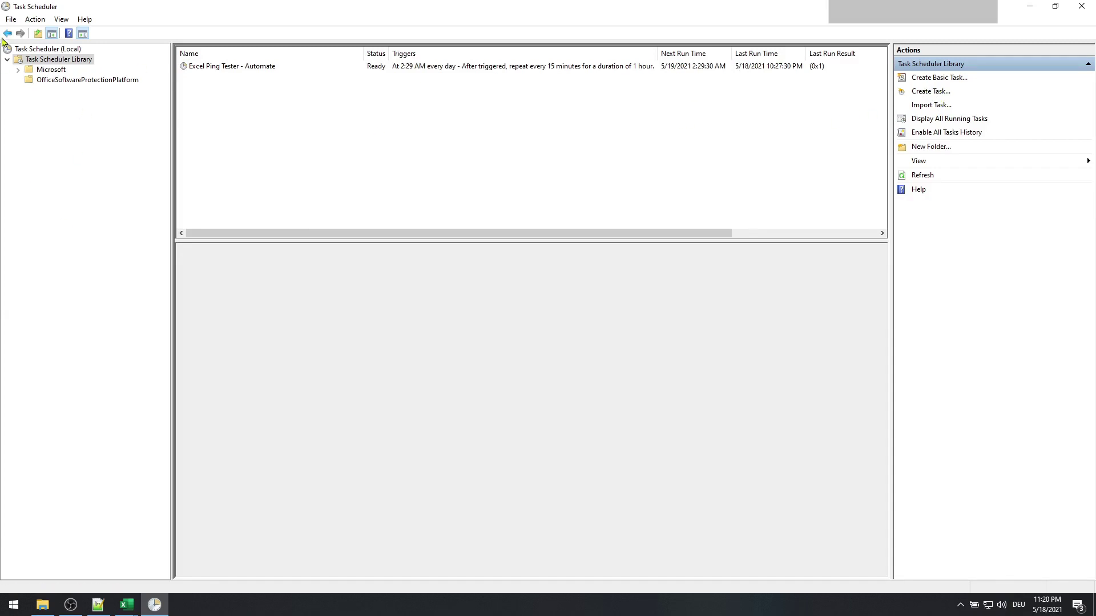
pyautogui.click(931, 91)
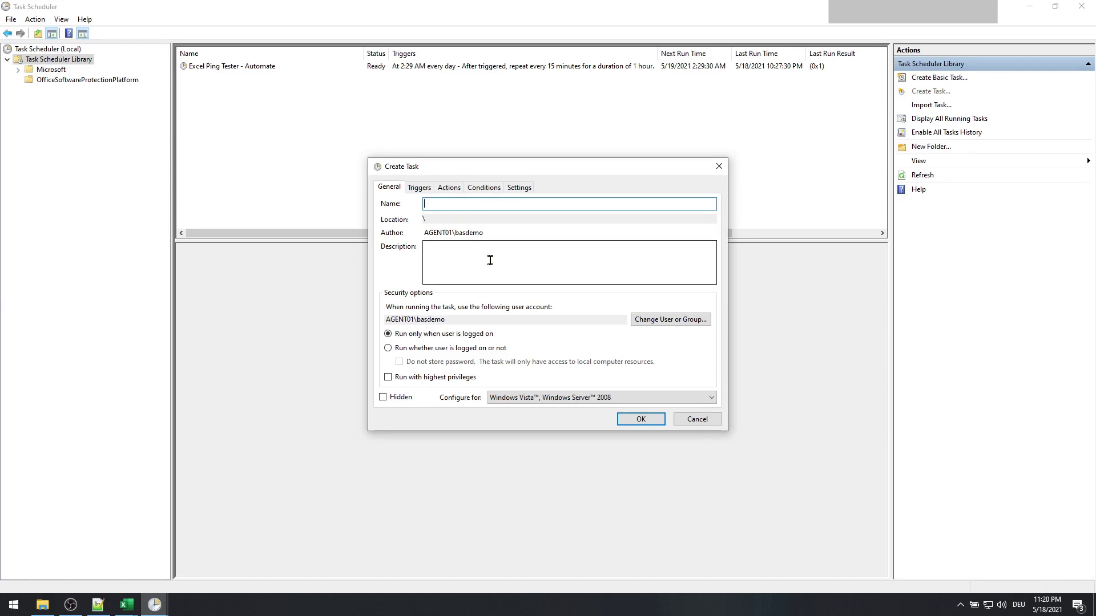
pyautogui.write('Ping')
pyautogui.write('t')
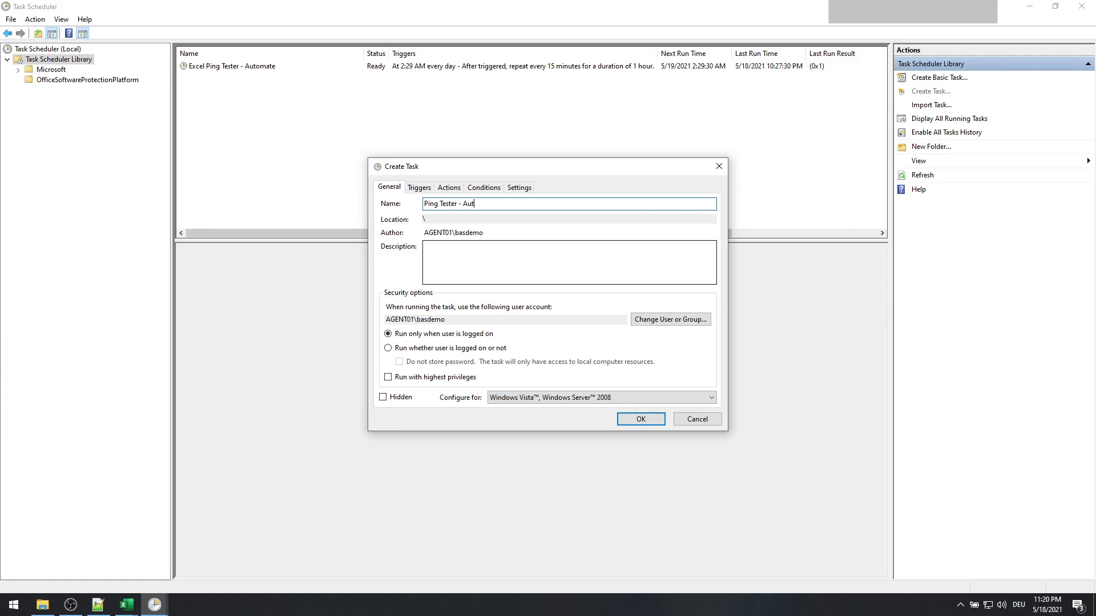
pyautogui.write('uomate')
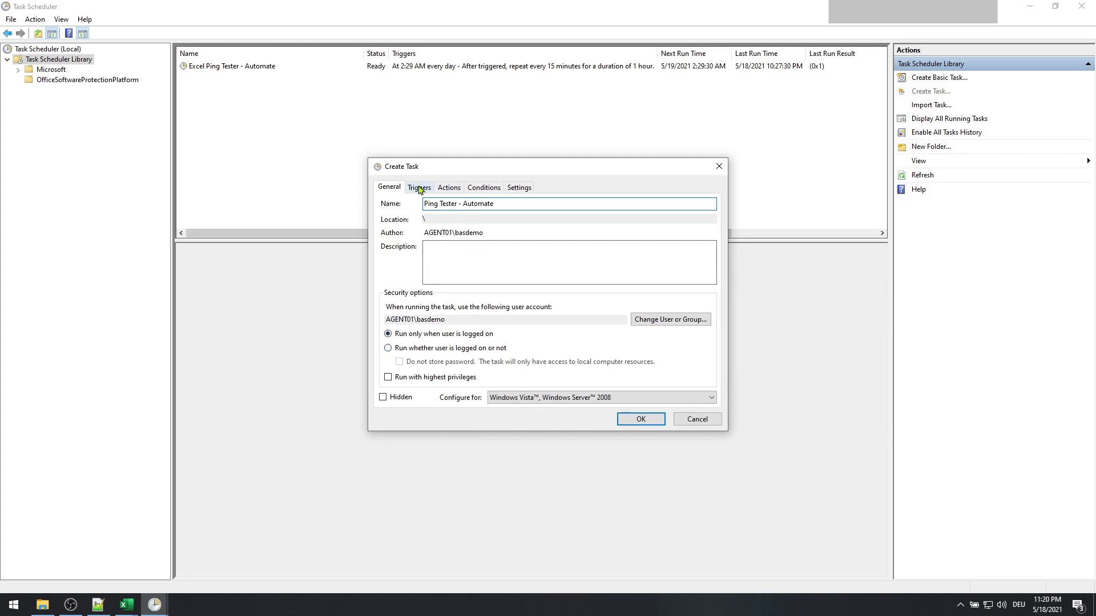
pyautogui.click(420, 189)
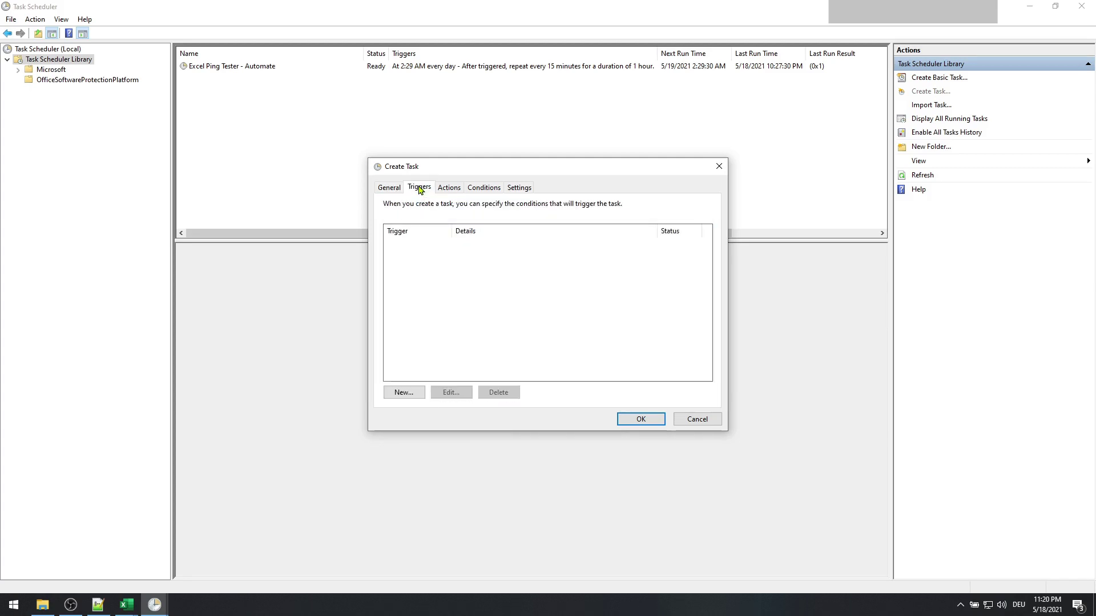
# Step: Add a Daily trigger that repeats the task every 15 minutes
pyautogui.click(403, 392)
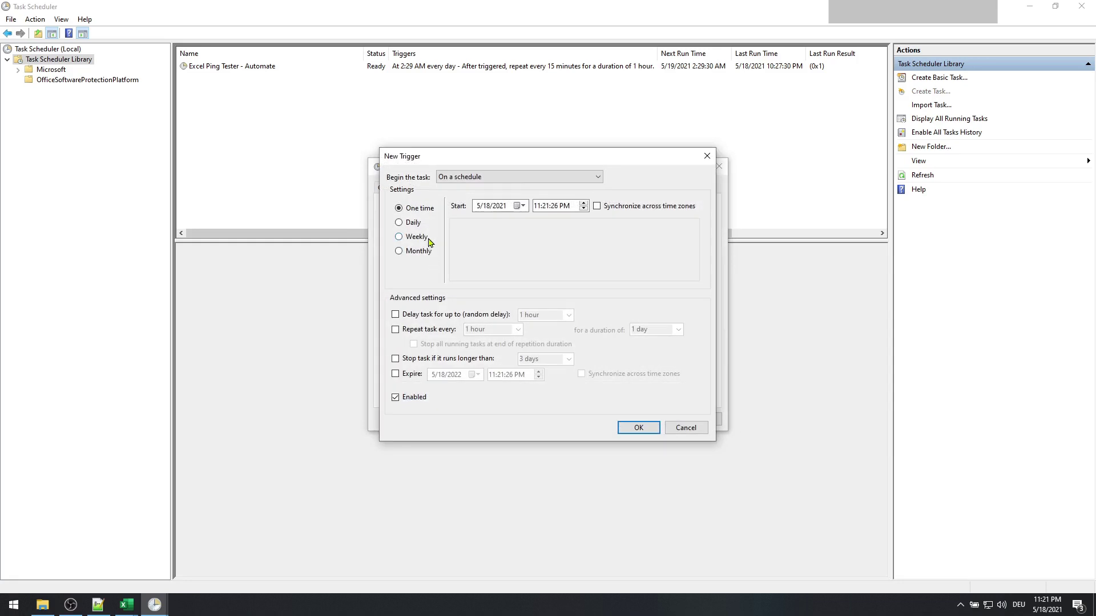
pyautogui.click(416, 225)
pyautogui.click(434, 330)
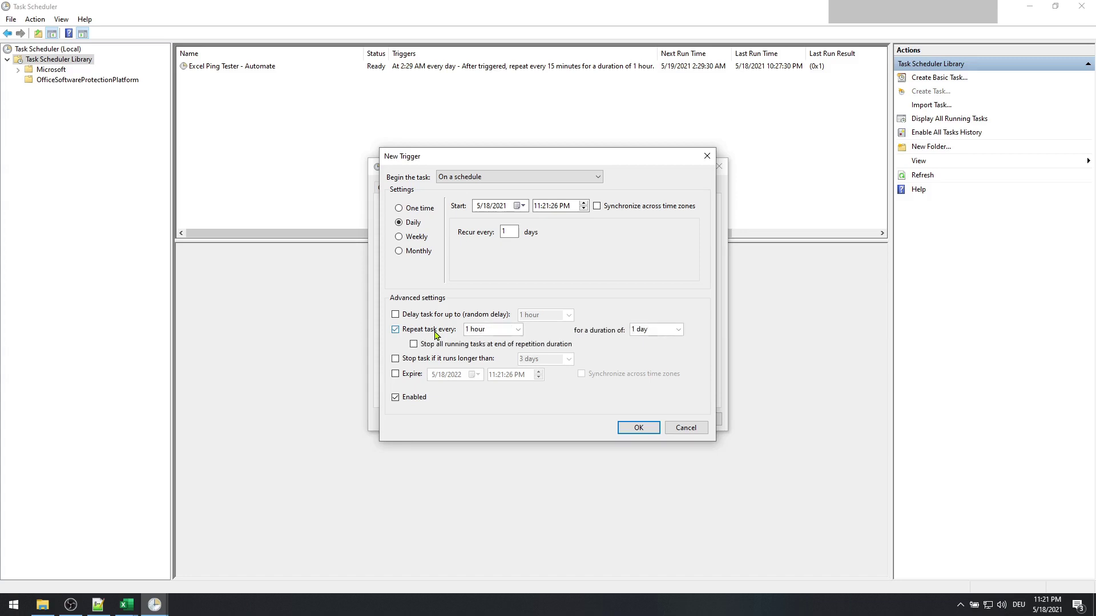
pyautogui.click(517, 330)
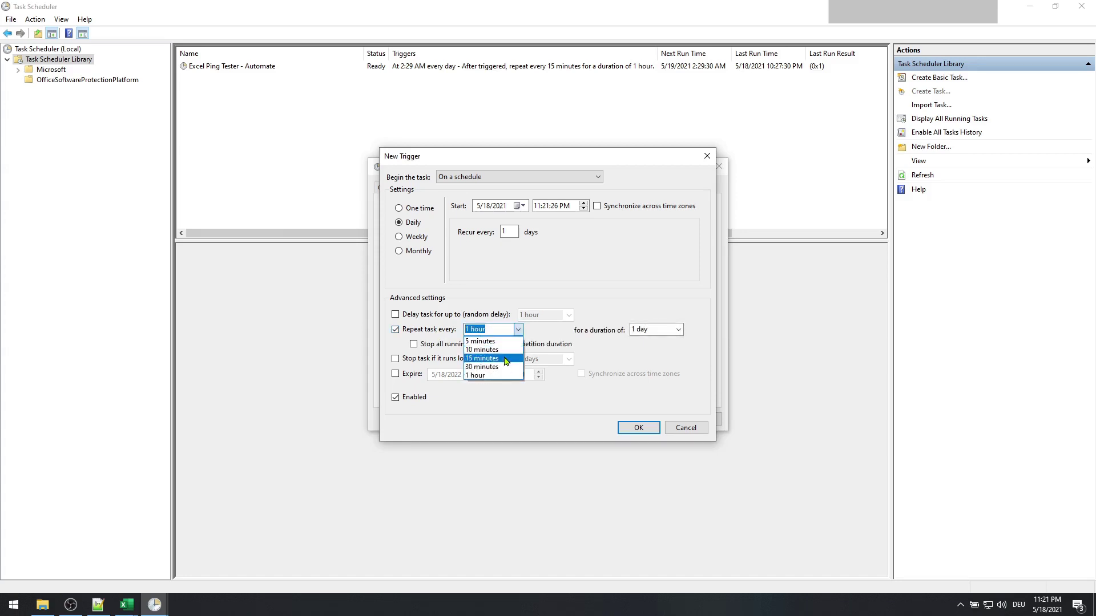
pyautogui.click(506, 356)
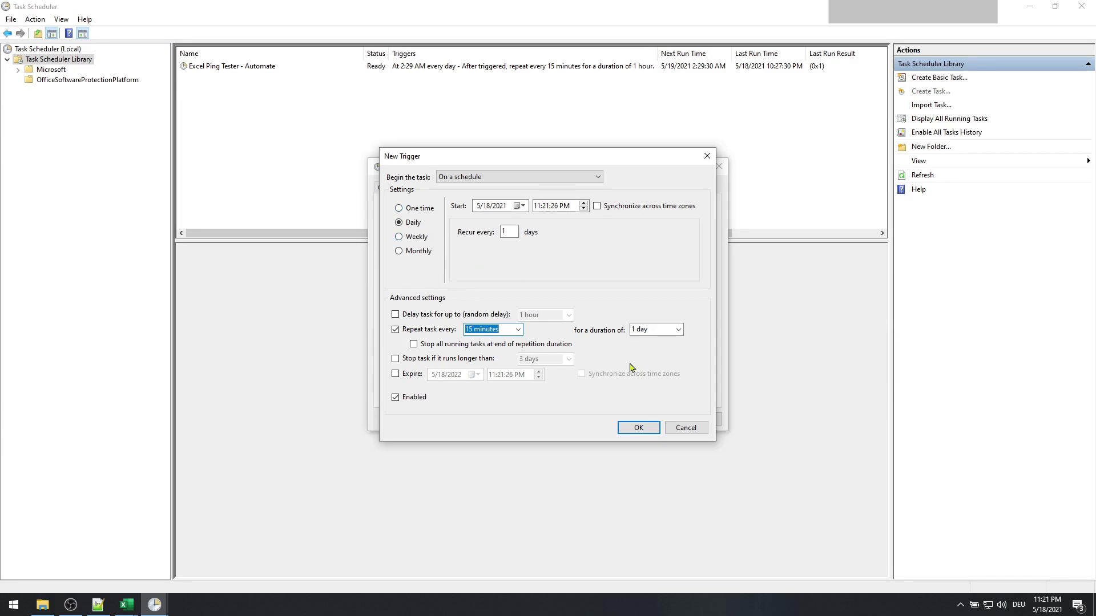
pyautogui.click(639, 430)
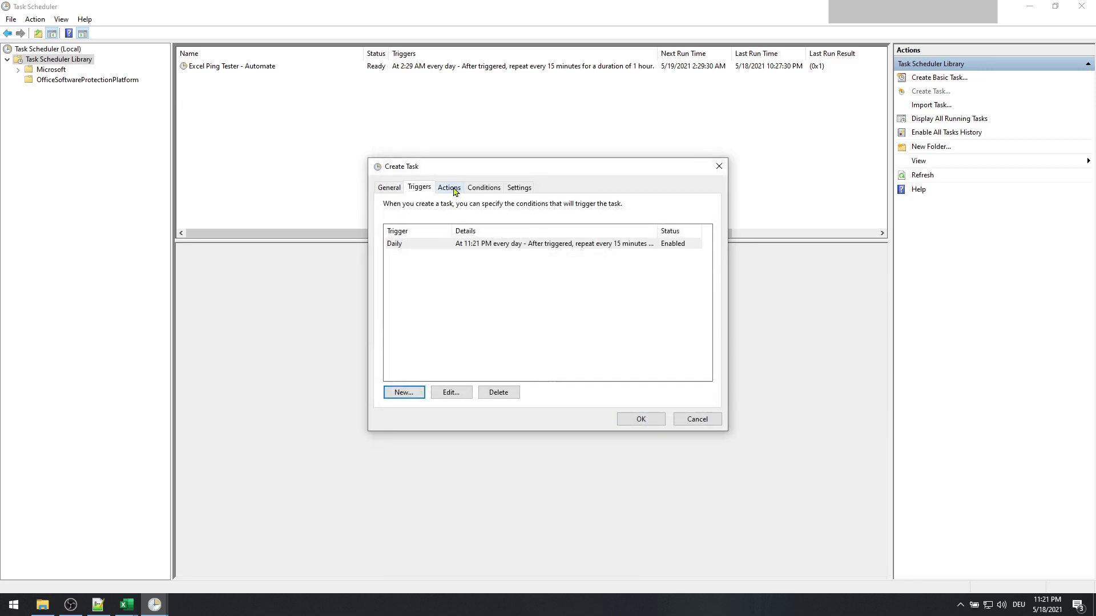
pyautogui.click(451, 189)
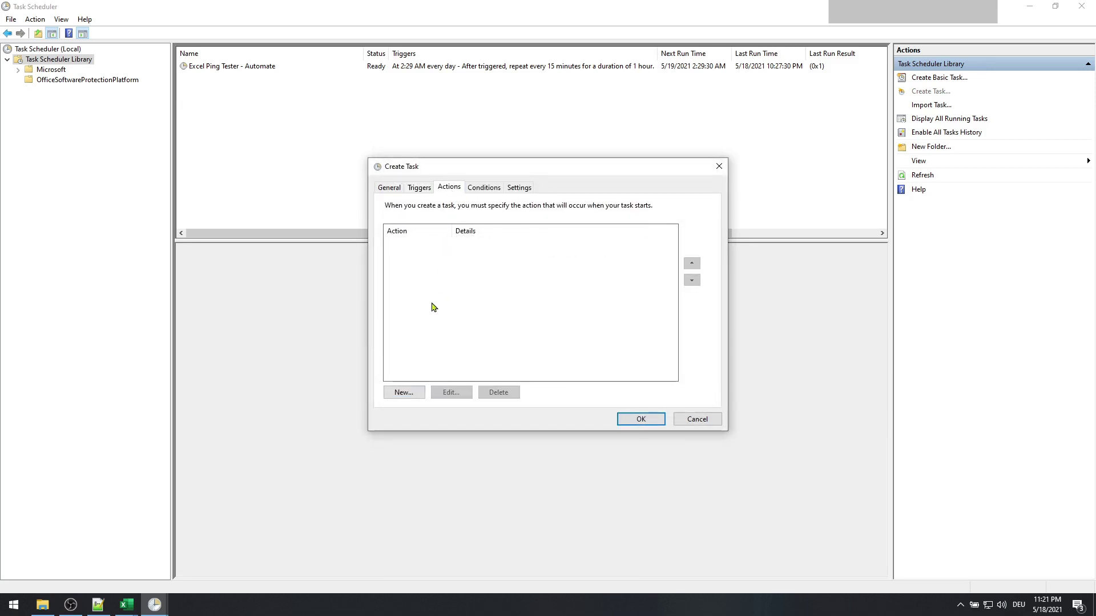
# Step: Start a new action and browse to C:\Windows\System32 for its program
pyautogui.click(413, 392)
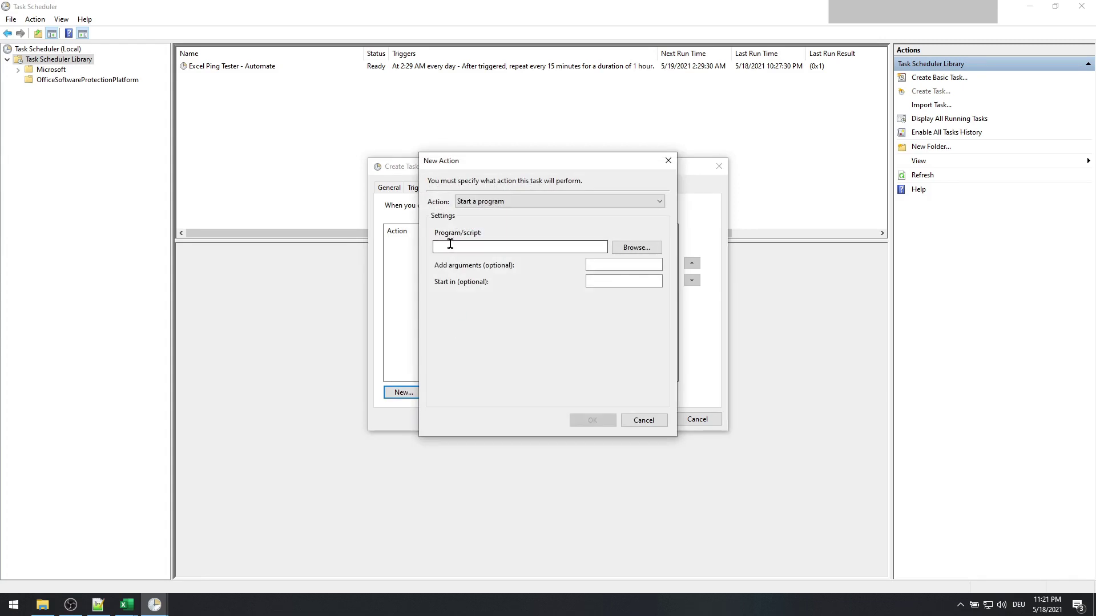
pyautogui.click(629, 251)
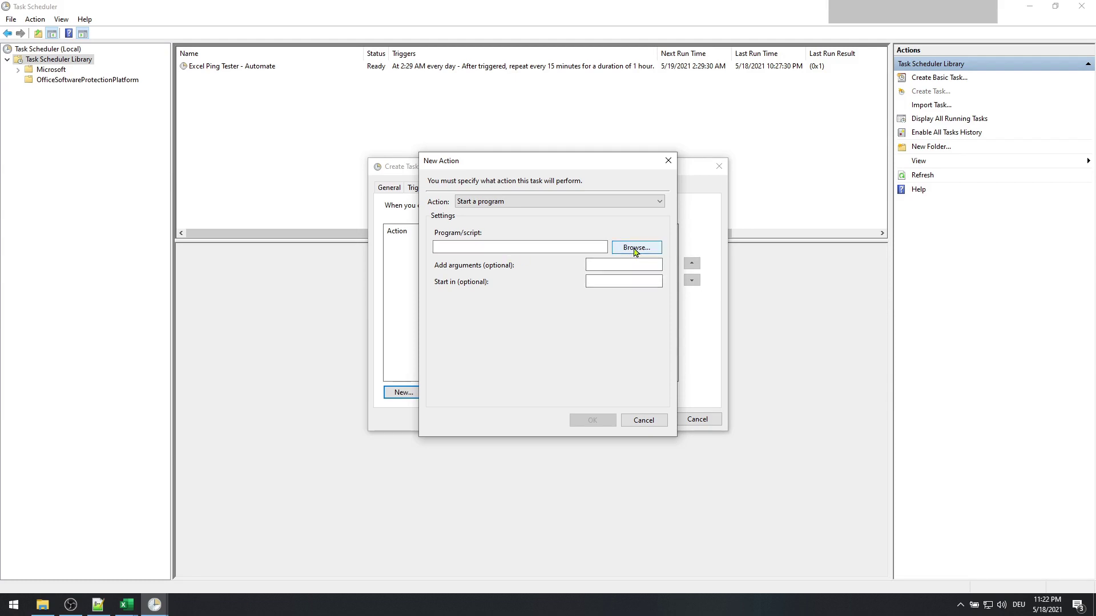
pyautogui.click(635, 251)
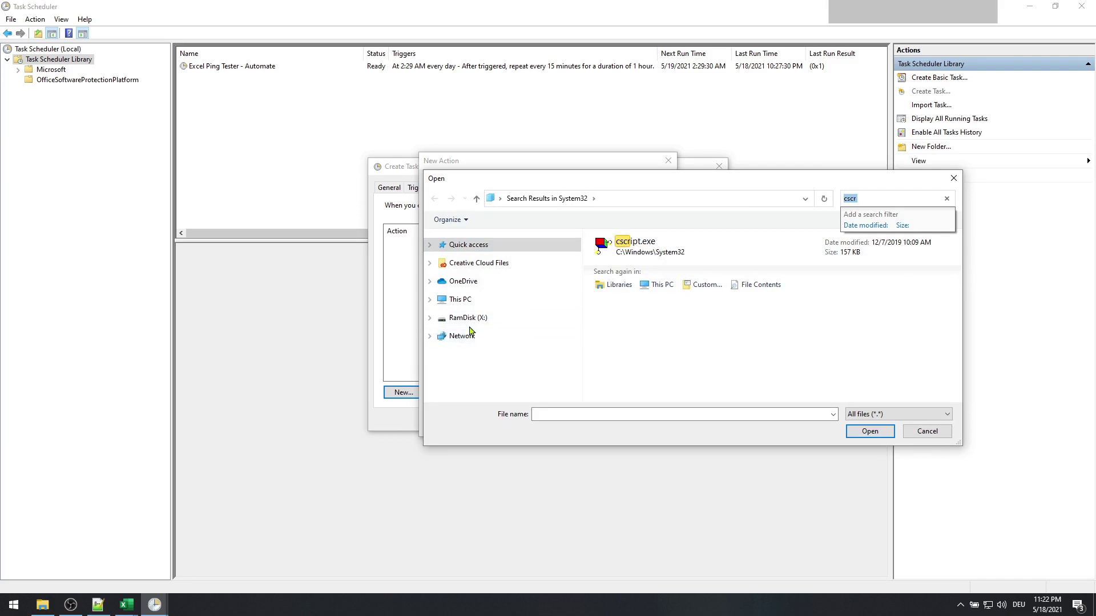
pyautogui.click(465, 300)
pyautogui.scroll(-2, 654, 360)
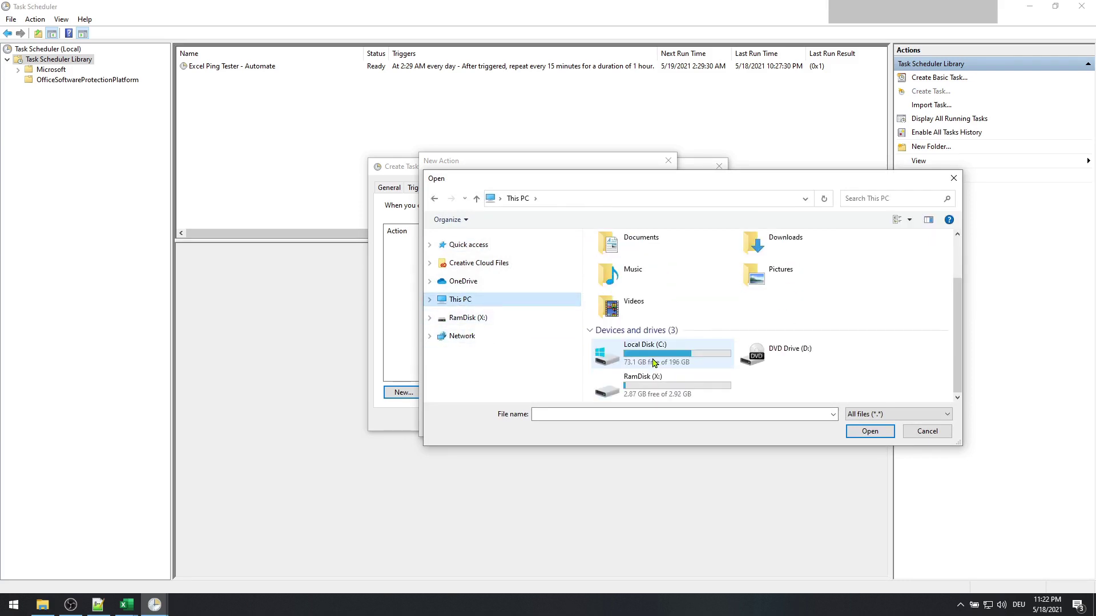
pyautogui.click(656, 358)
pyautogui.doubleClick(656, 357)
pyautogui.scroll(-3, 621, 360)
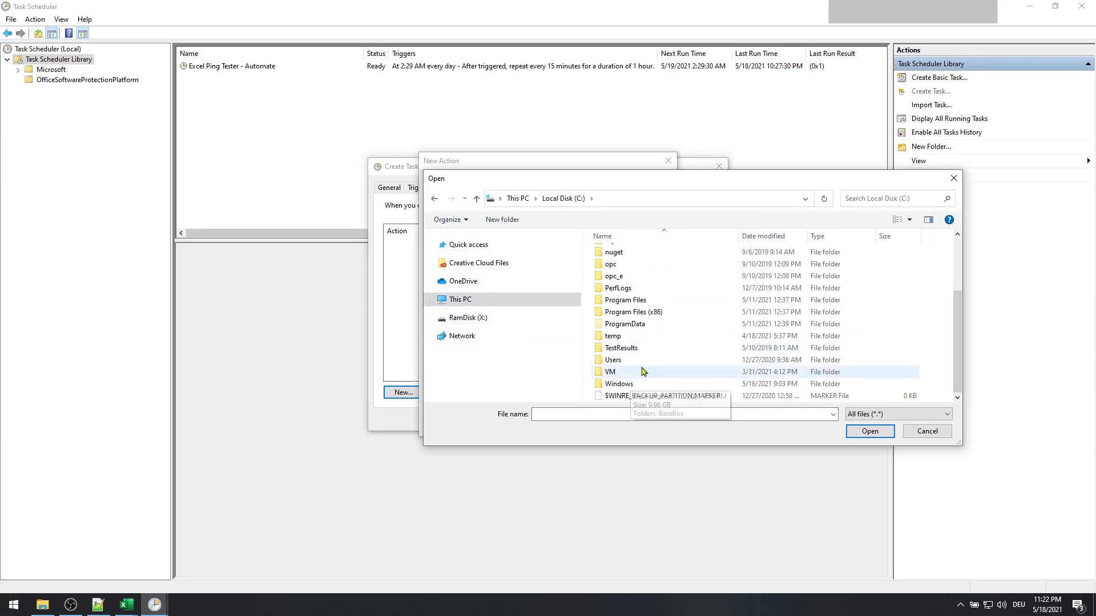
pyautogui.doubleClick(640, 385)
pyautogui.scroll(-4, 656, 382)
pyautogui.scroll(-5, 659, 382)
pyautogui.scroll(-4, 658, 383)
pyautogui.scroll(-3, 658, 381)
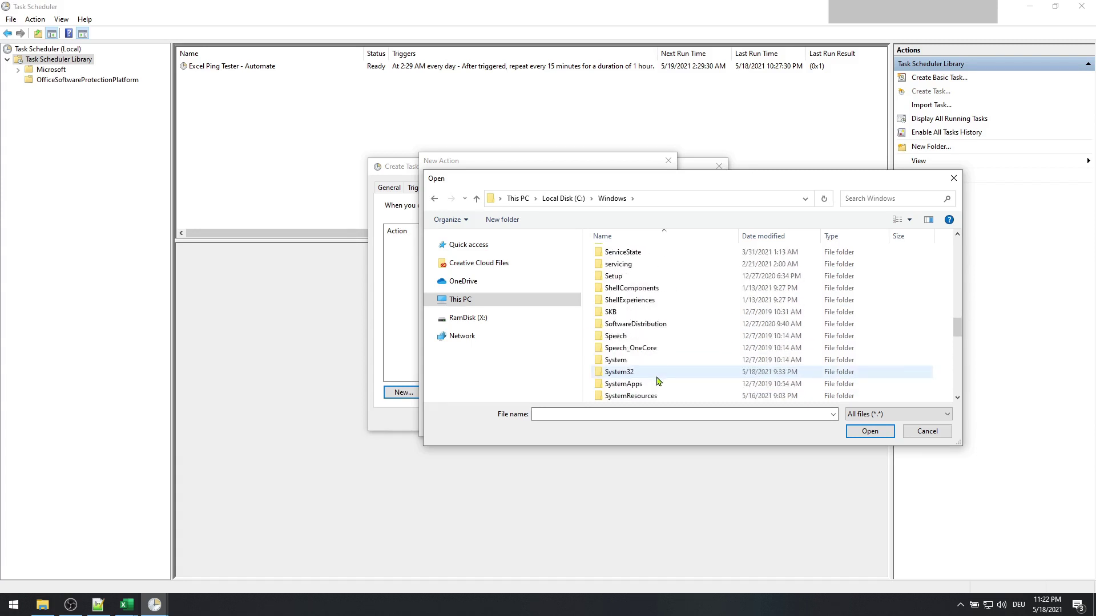
pyautogui.doubleClick(659, 378)
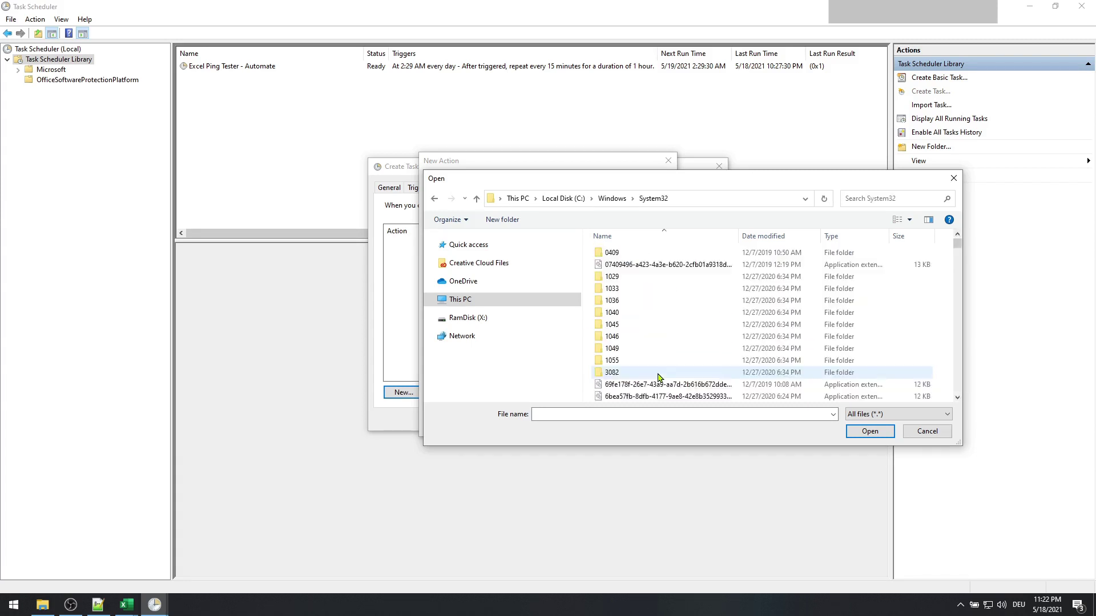
# Step: Search System32 for 'cscr' and choose cscript.exe as the action's program
pyautogui.click(880, 199)
pyautogui.click(893, 214)
pyautogui.write('cscr')
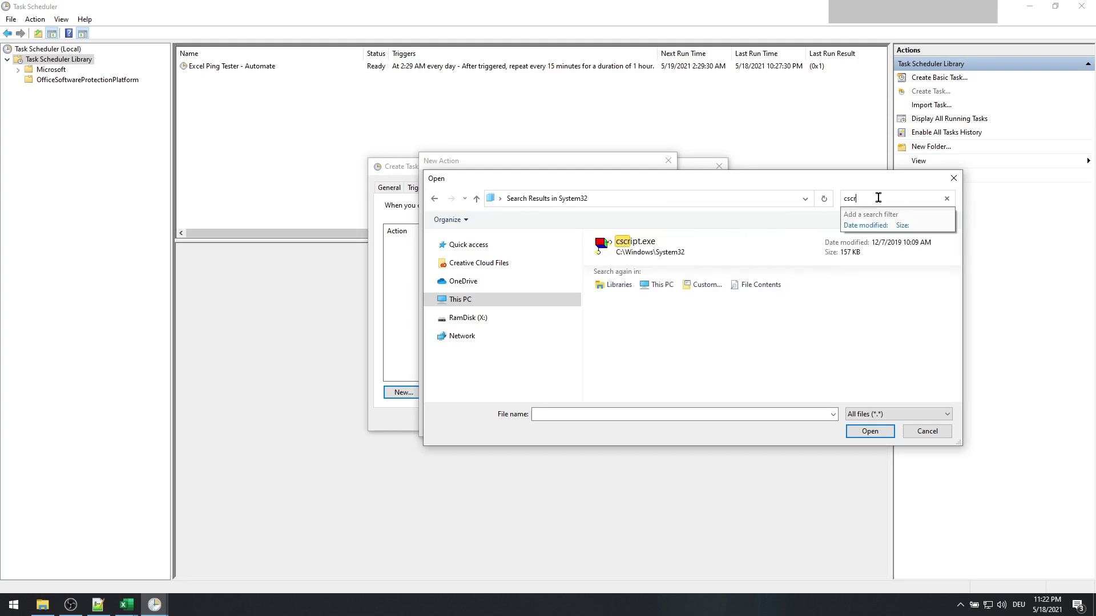
pyautogui.click(861, 247)
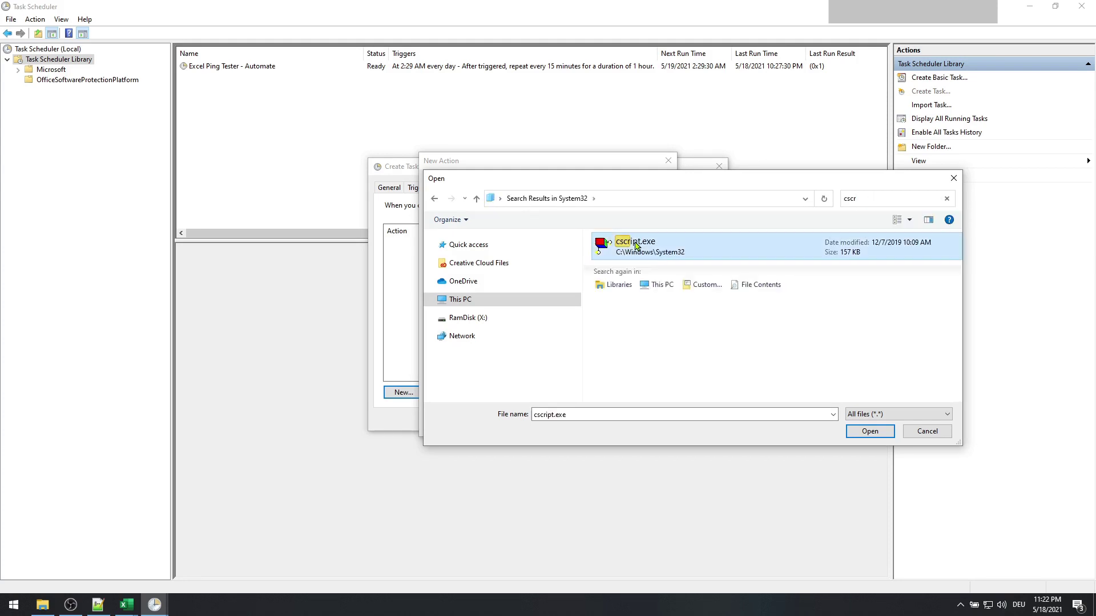
pyautogui.click(857, 434)
pyautogui.click(606, 265)
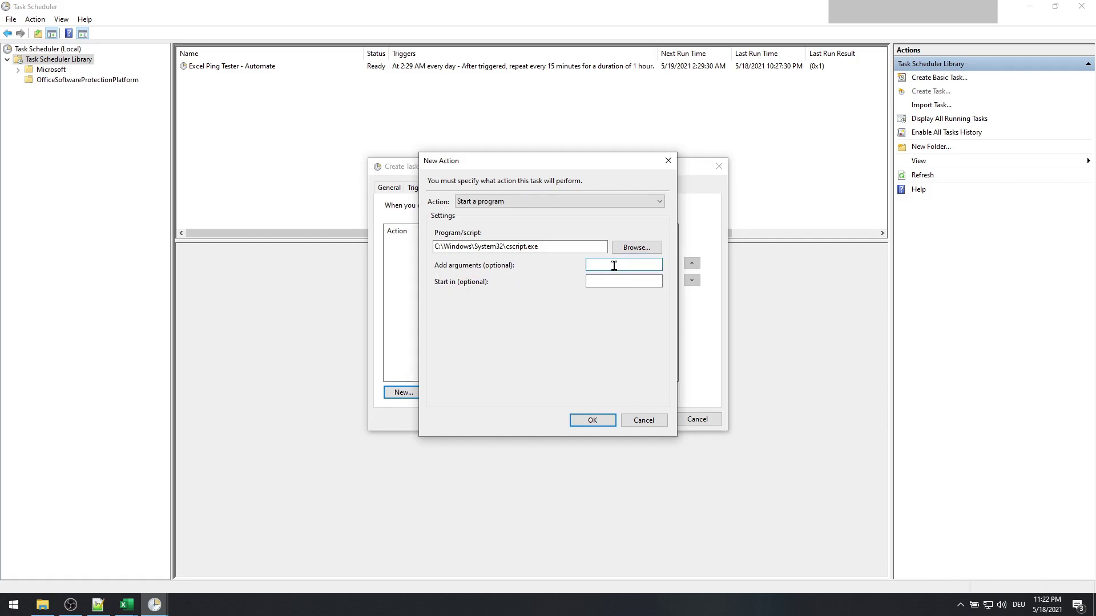
# Step: Set the action's arguments to the quoted tempx folder path ending in \ping_scheduler.vbs
pyautogui.click(42, 605)
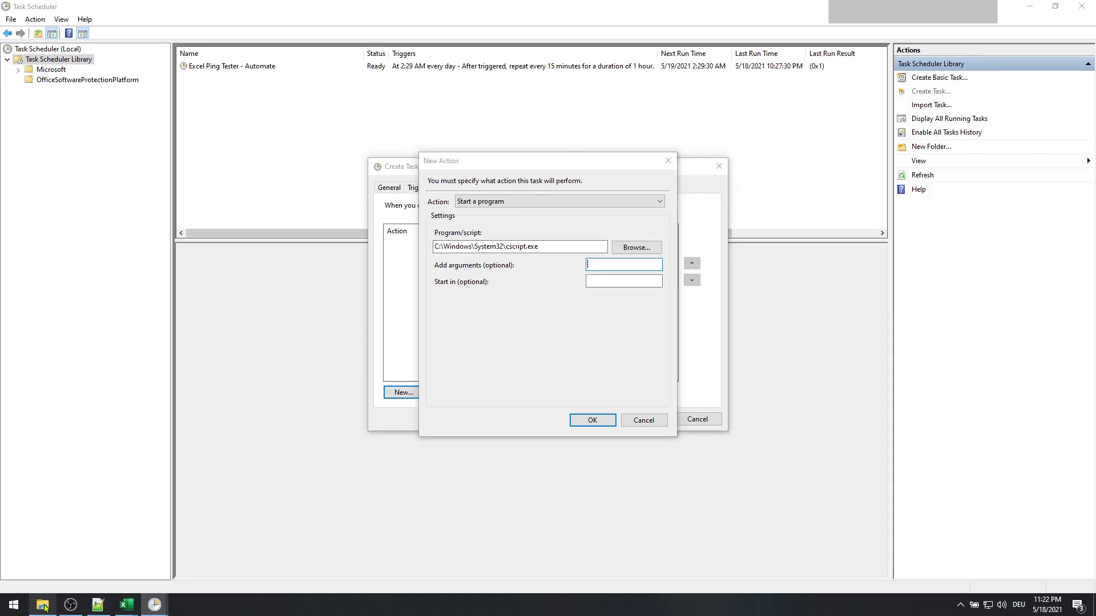
pyautogui.click(420, 95)
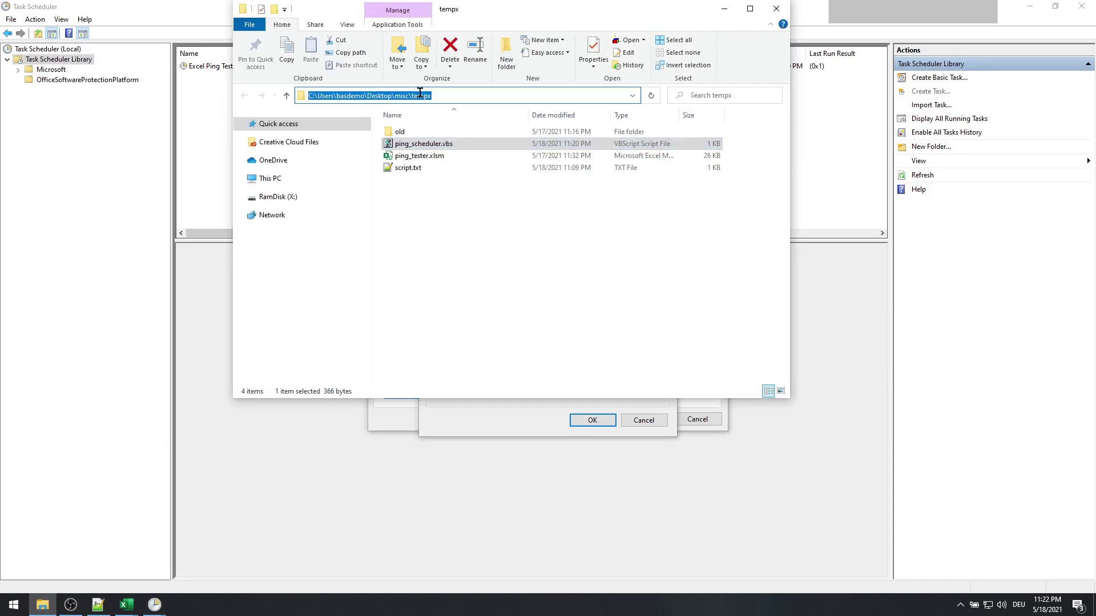
pyautogui.hotkey('ctrl', 'c')
pyautogui.click(540, 409)
pyautogui.hotkey('ctrl', 'v')
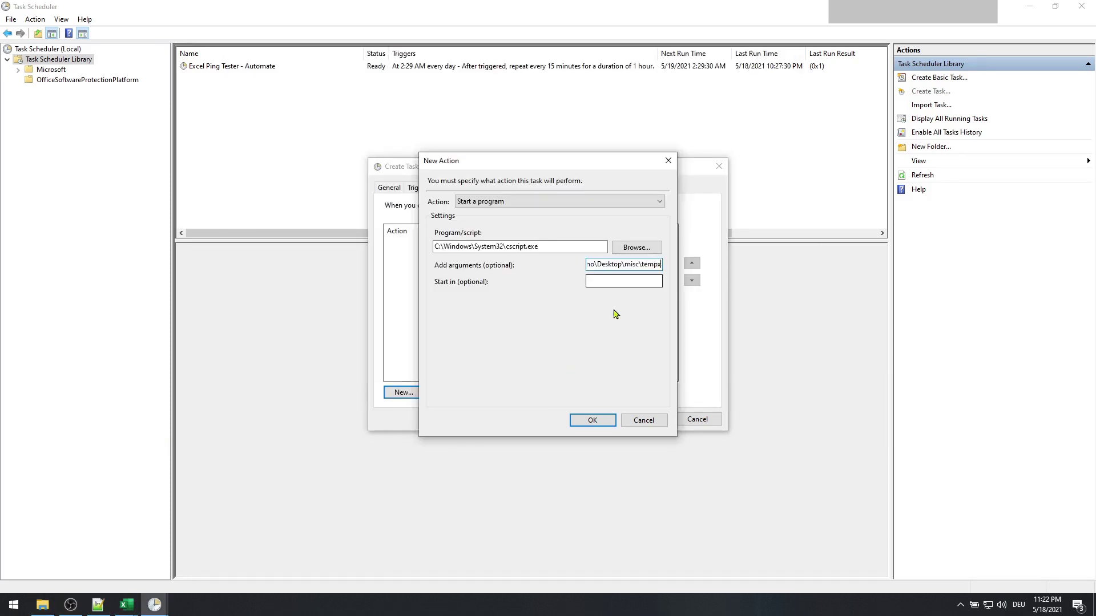
pyautogui.write('\\ping_')
pyautogui.write('sch')
pyautogui.write('eduler.vb')
pyautogui.write('s')
pyautogui.press('Home')
pyautogui.write('"')
# Step: Confirm the cscript.exe action and save the Ping Tester - Automate task
pyautogui.click(40, 605)
pyautogui.click(41, 605)
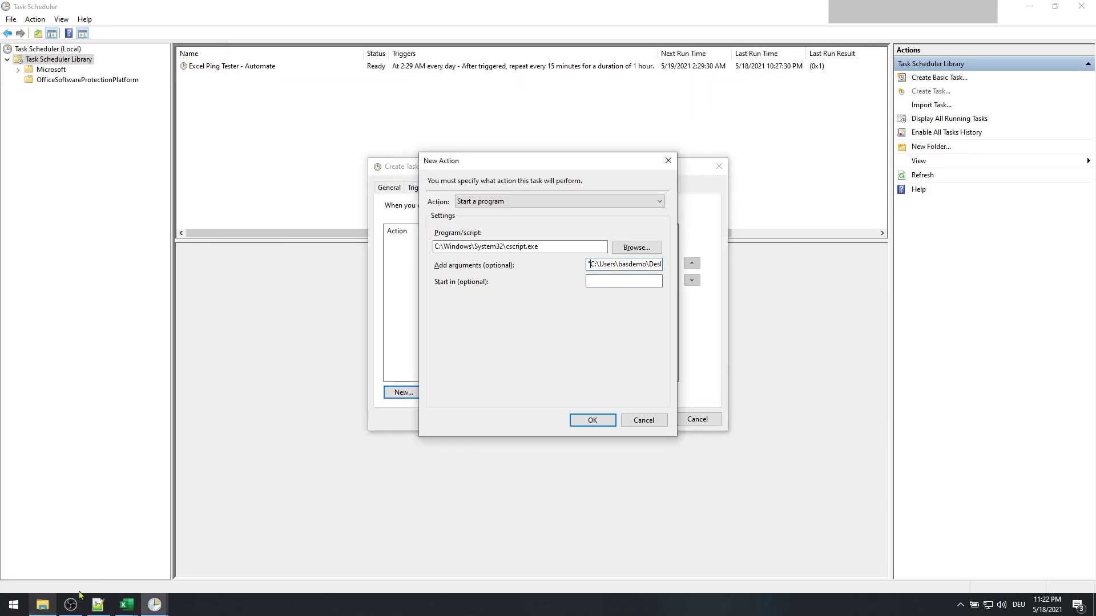
pyautogui.click(590, 422)
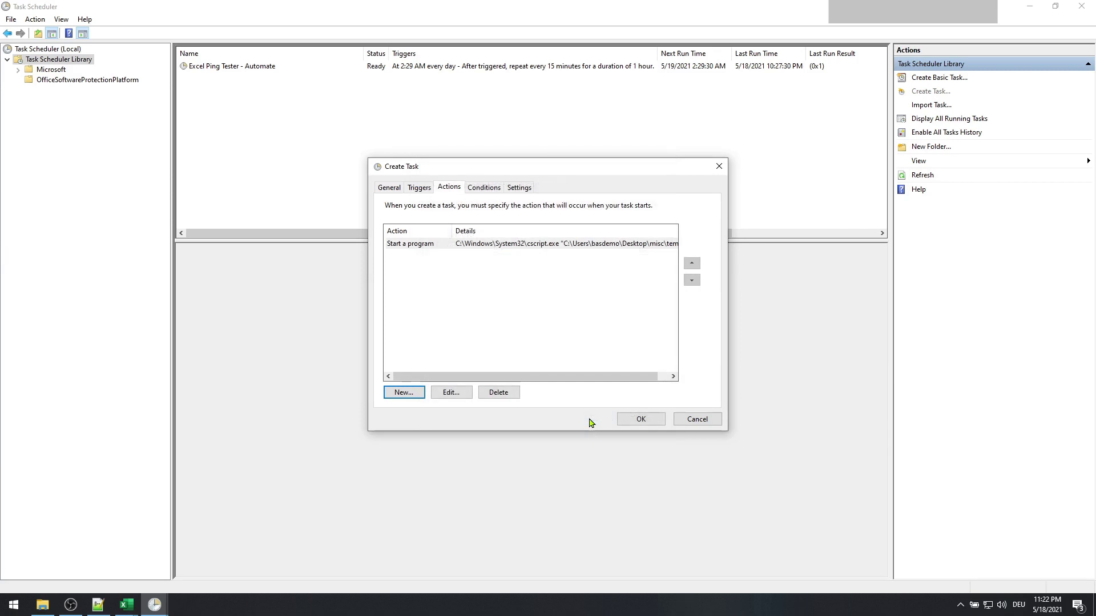
pyautogui.click(640, 418)
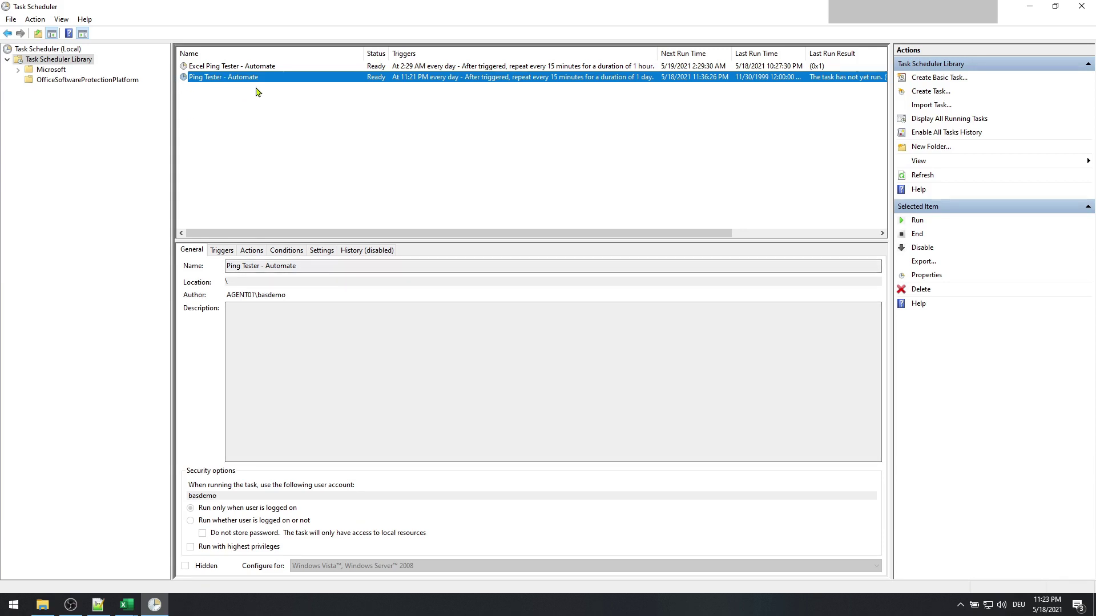
# Step: Close the ping tester workbook and run Ping Tester - Automate manually once
pyautogui.click(127, 605)
pyautogui.click(107, 571)
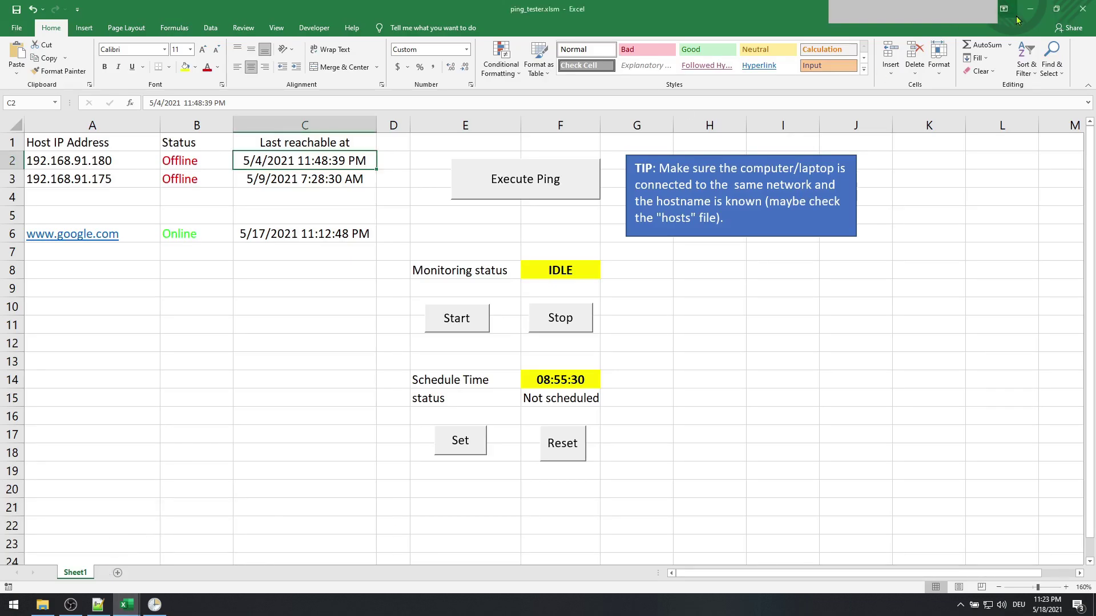
pyautogui.click(1090, 8)
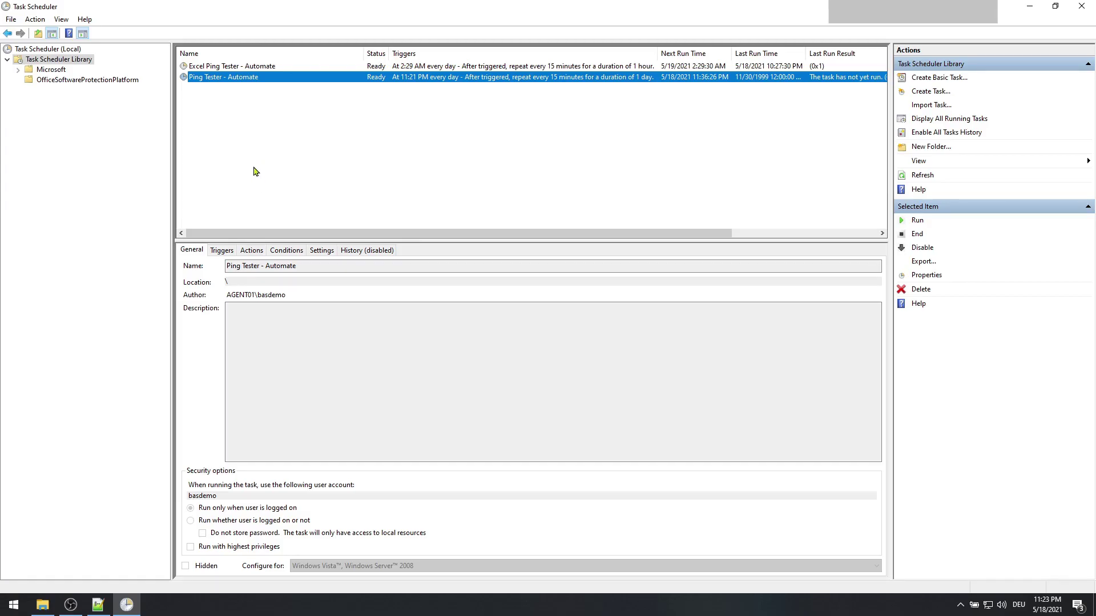
pyautogui.rightClick(221, 80)
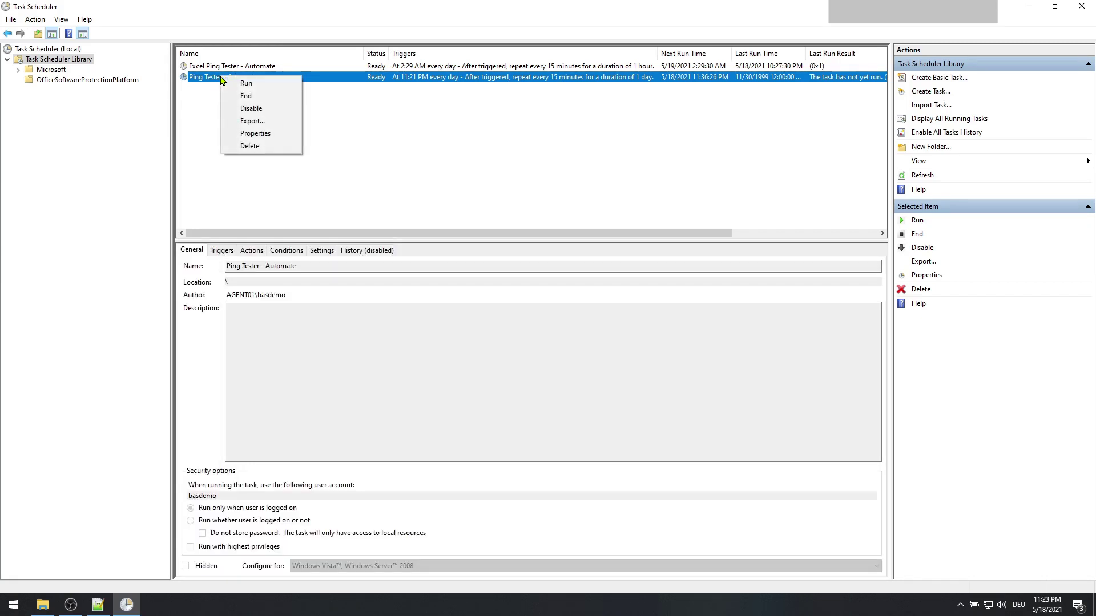
pyautogui.click(268, 84)
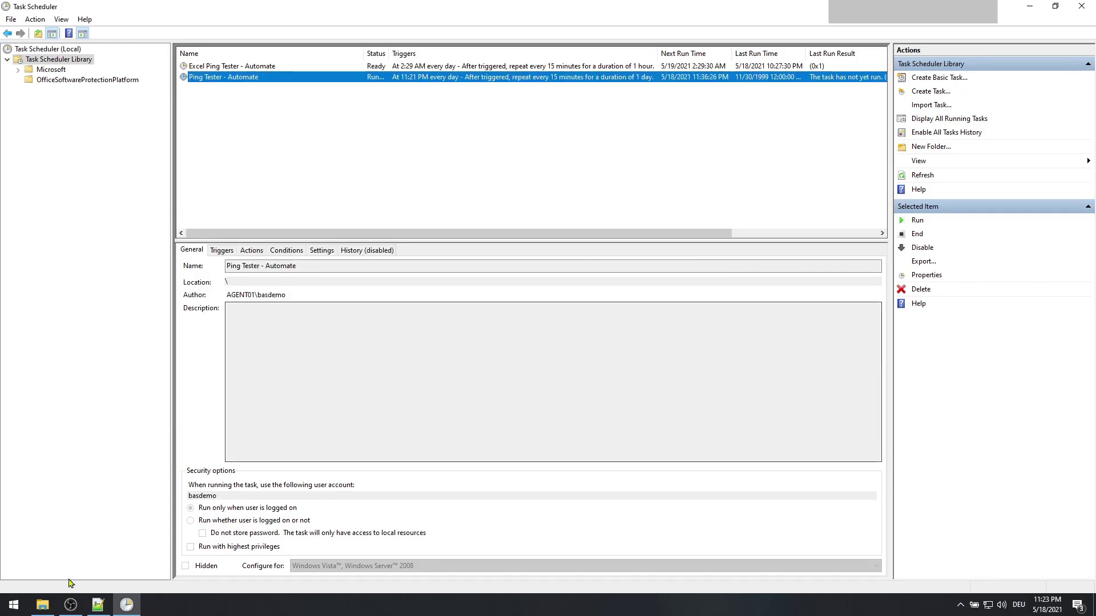
# Step: Open ping_tester.xlsm from the tempx folder and compare it with the Task Scheduler task list
pyautogui.click(43, 606)
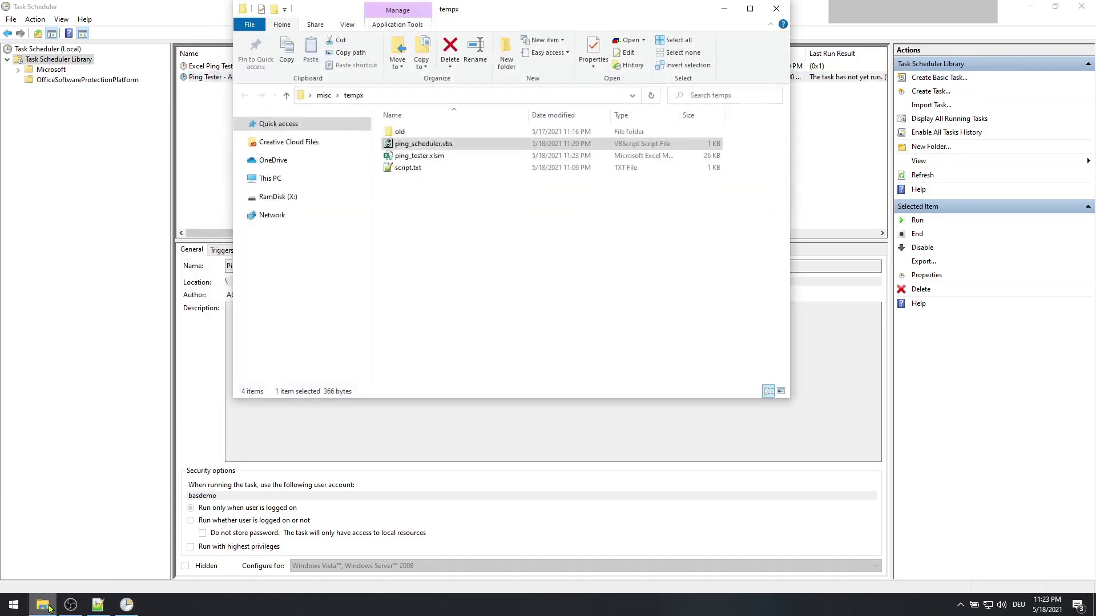
pyautogui.doubleClick(428, 158)
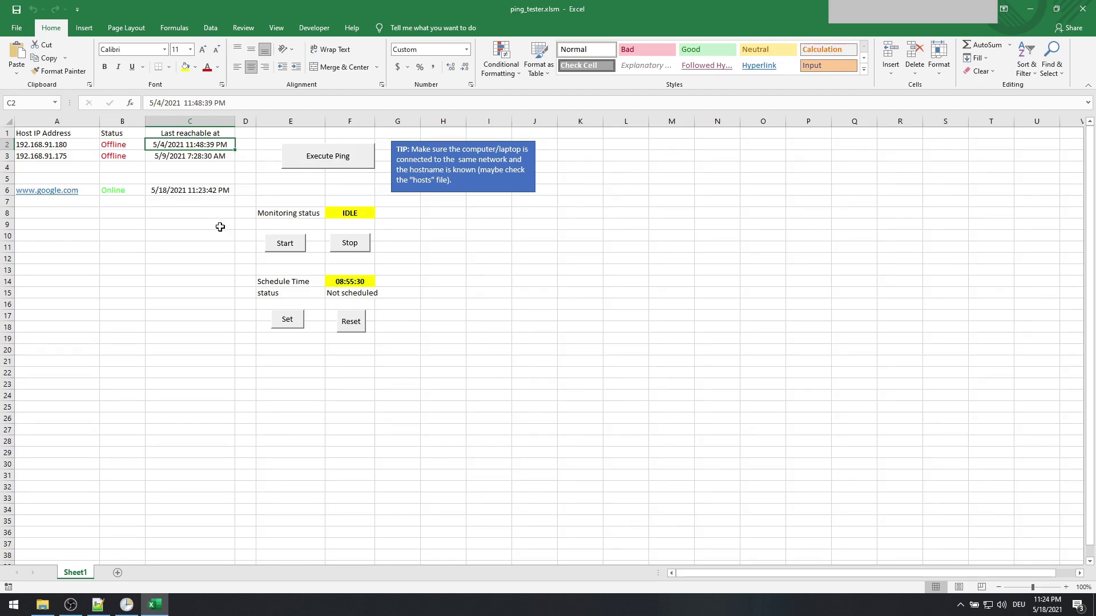
pyautogui.click(127, 605)
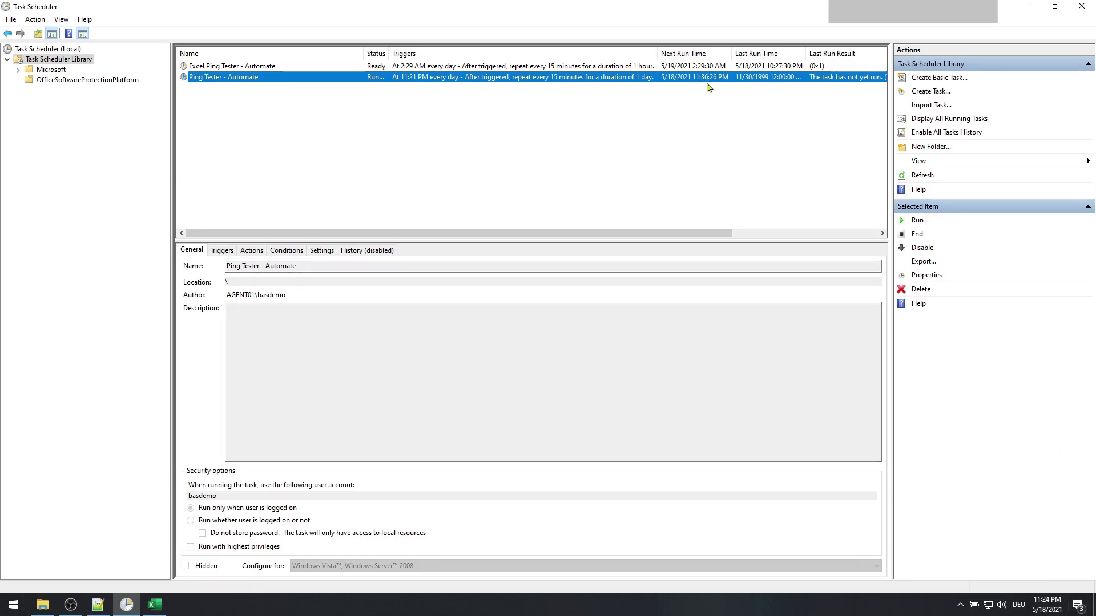
pyautogui.click(155, 607)
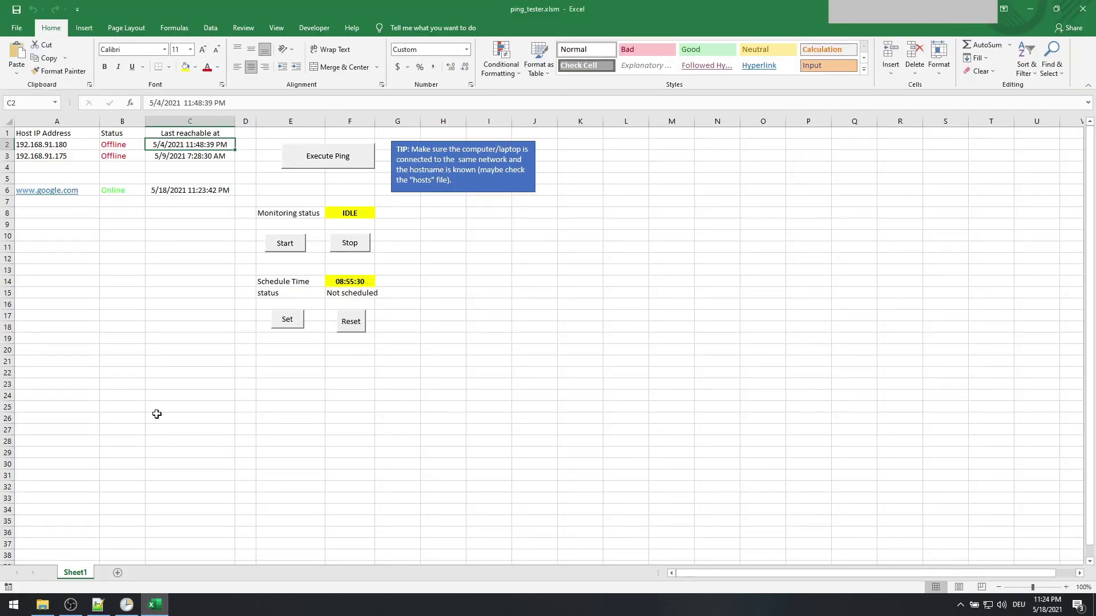